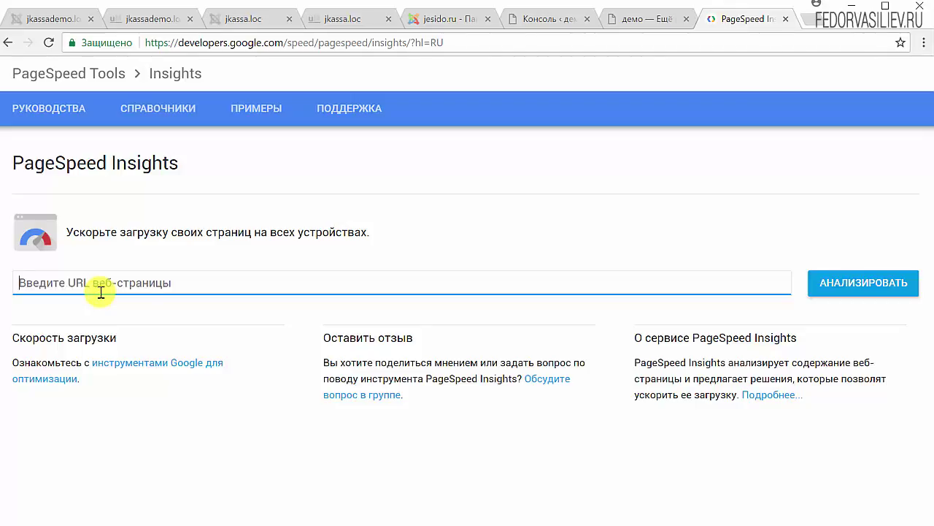
Go to the WordPress admin tab and open the Записи posts list
click(626, 26)
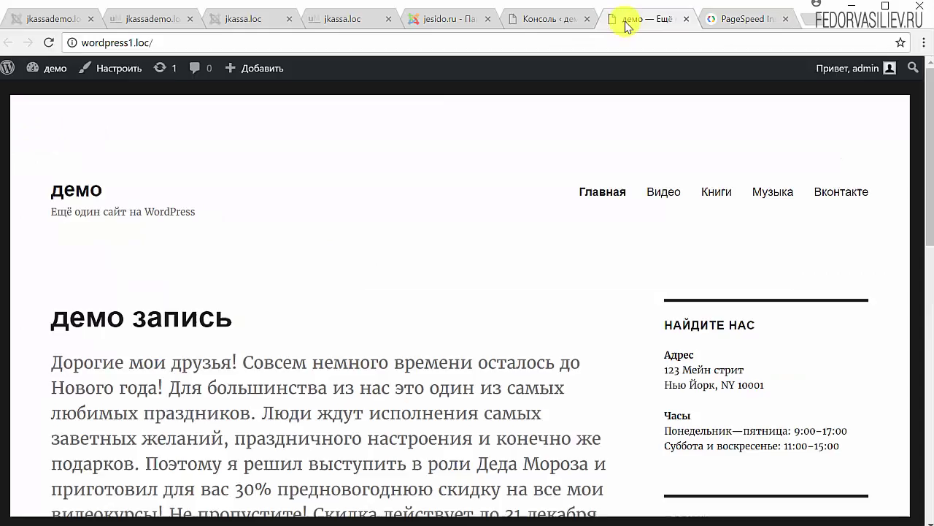
click(555, 26)
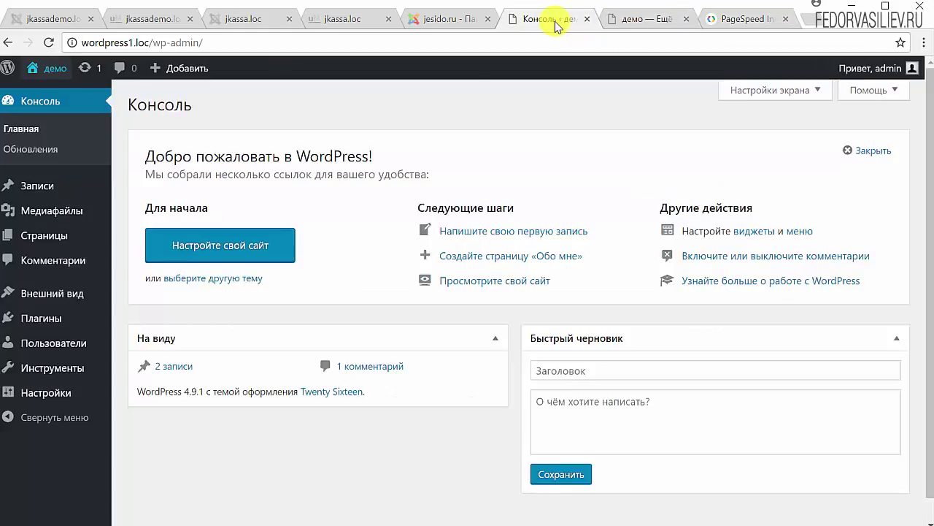
mouse_move(102, 209)
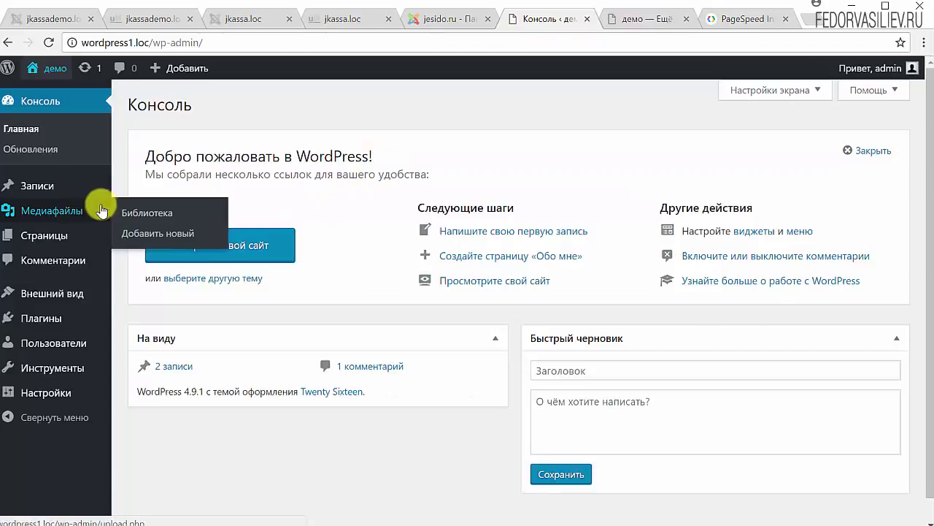
mouse_move(68, 195)
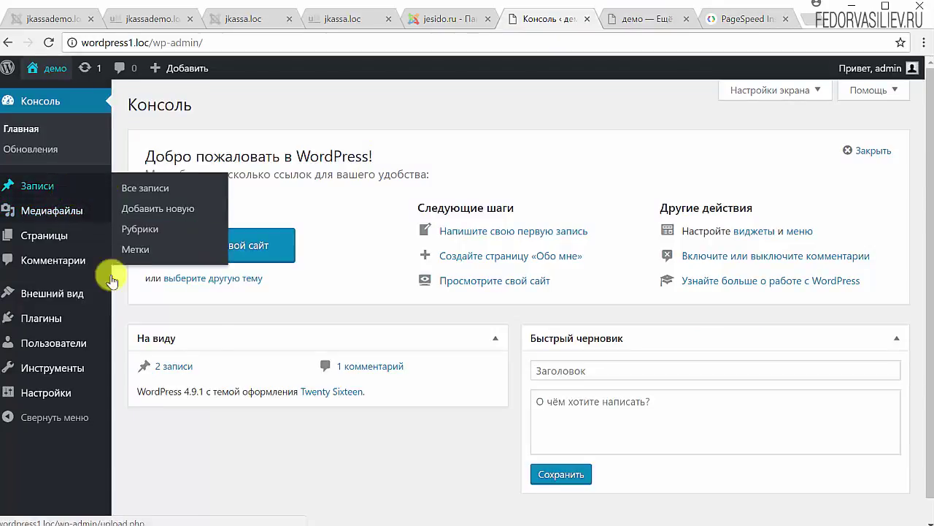
click(16, 186)
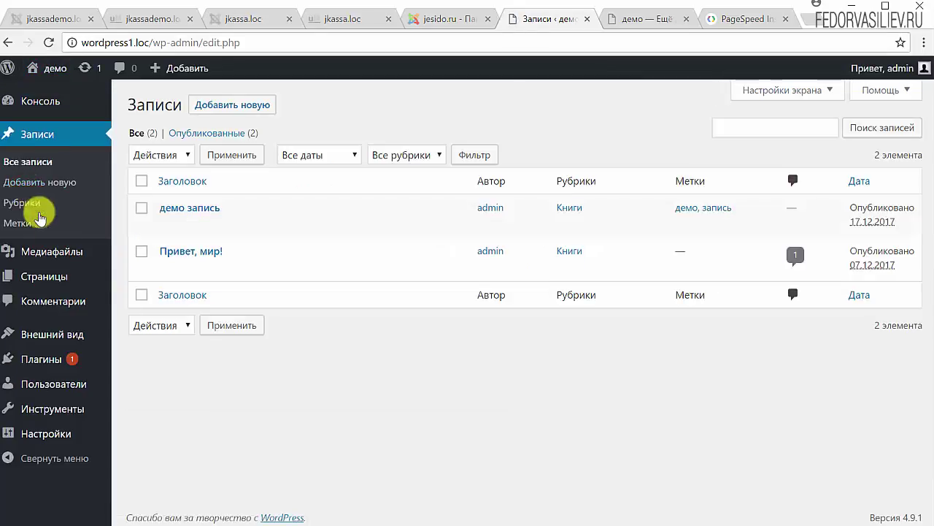
mouse_move(265, 274)
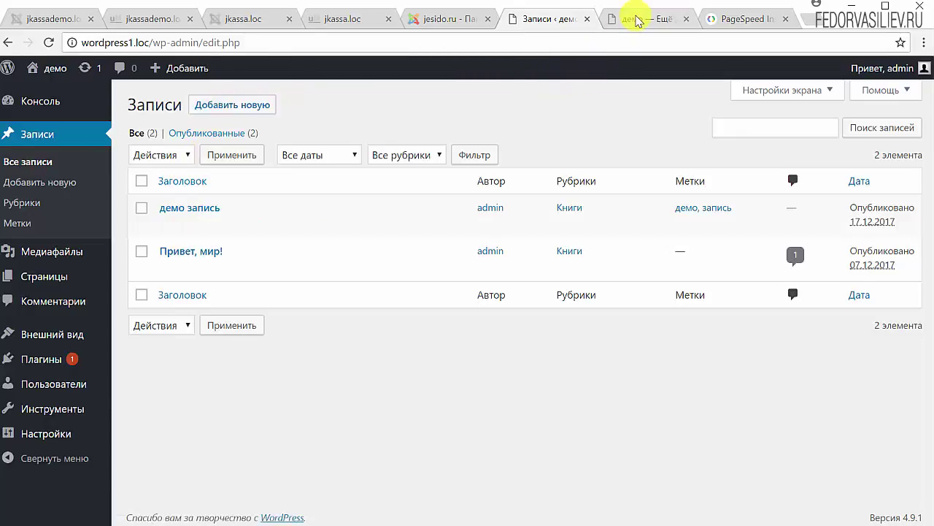
Glance at the site's front page, then come back to the admin posts list
click(634, 20)
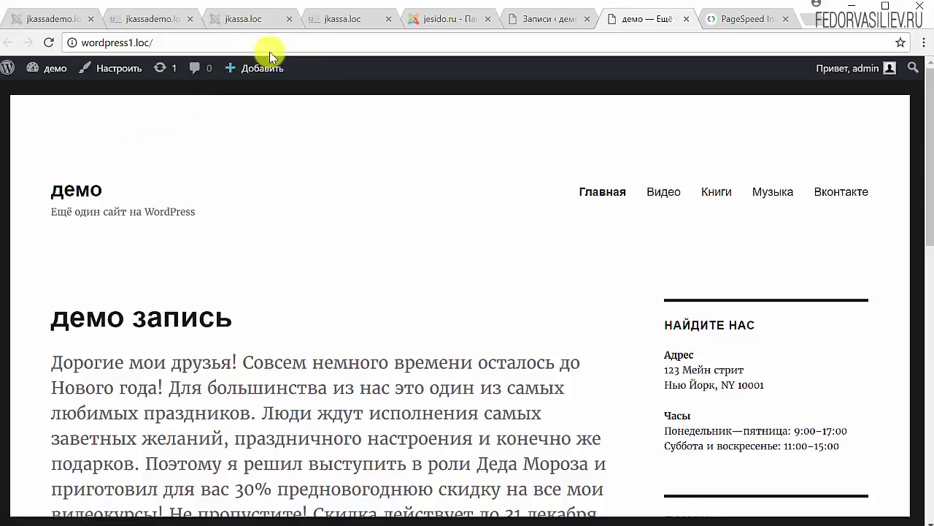
mouse_move(266, 69)
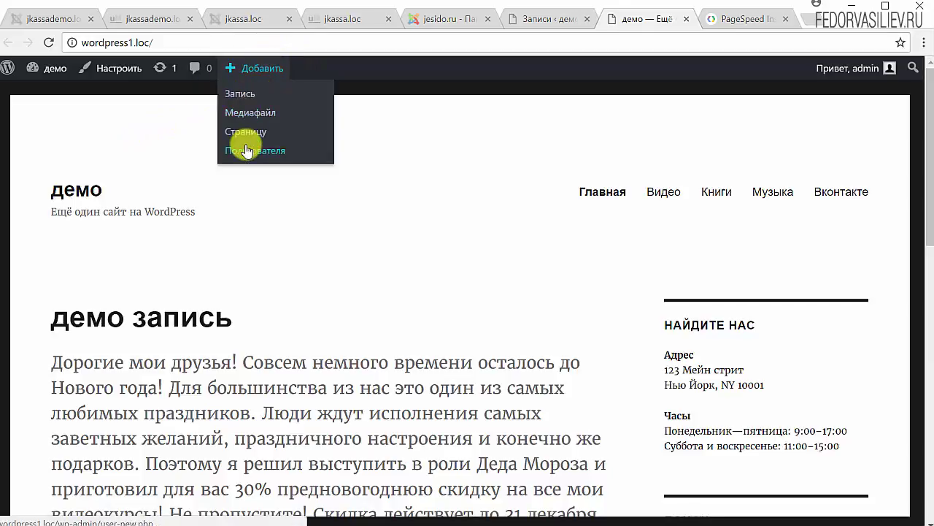
click(544, 20)
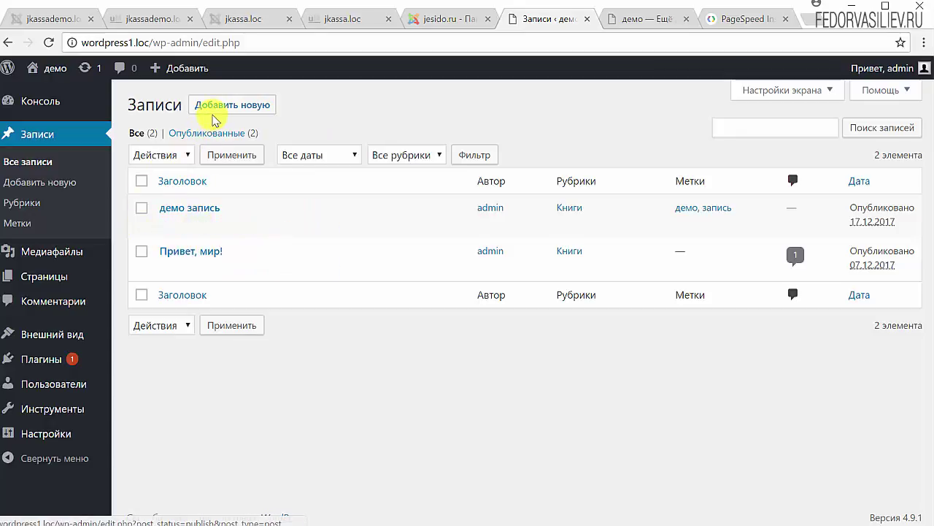
Add a new post and enter the title 'Демо запись'
click(217, 109)
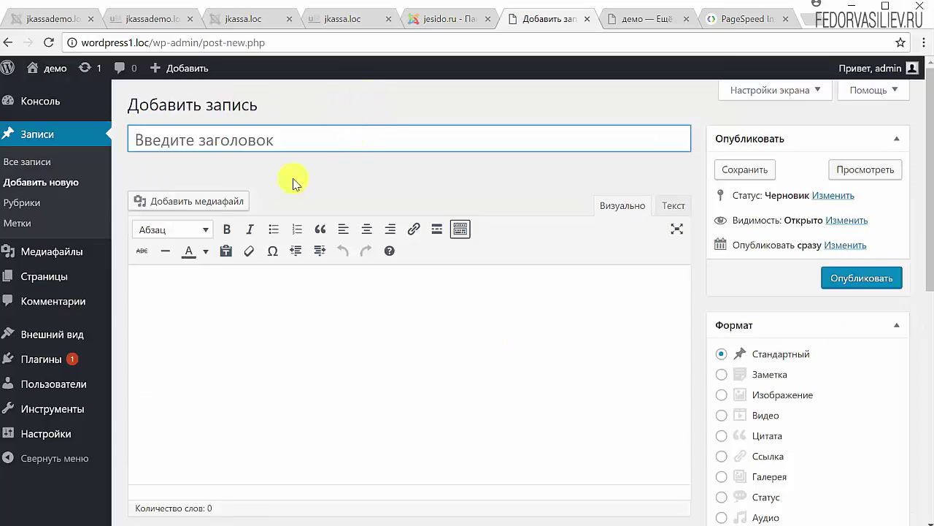
click(164, 141)
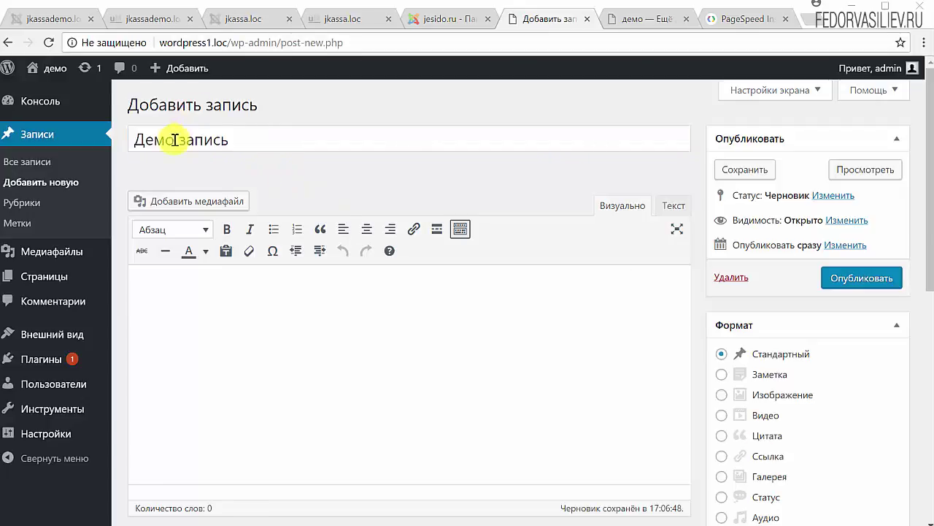
click(169, 137)
drag(243, 139, 131, 132)
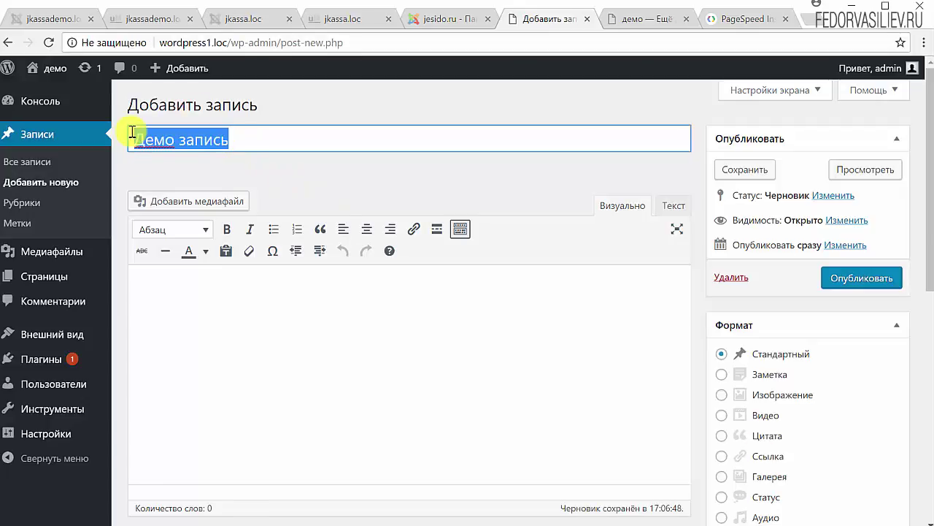
click(186, 138)
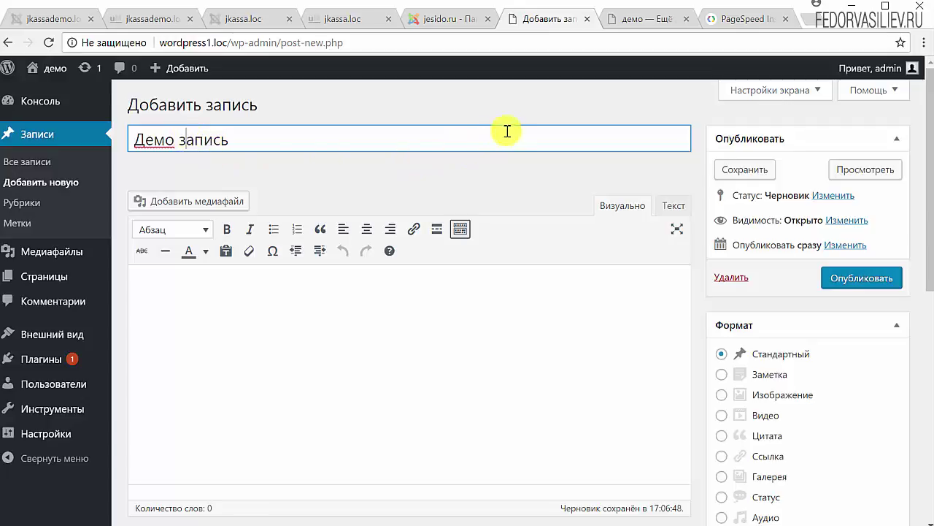
drag(338, 142, 110, 138)
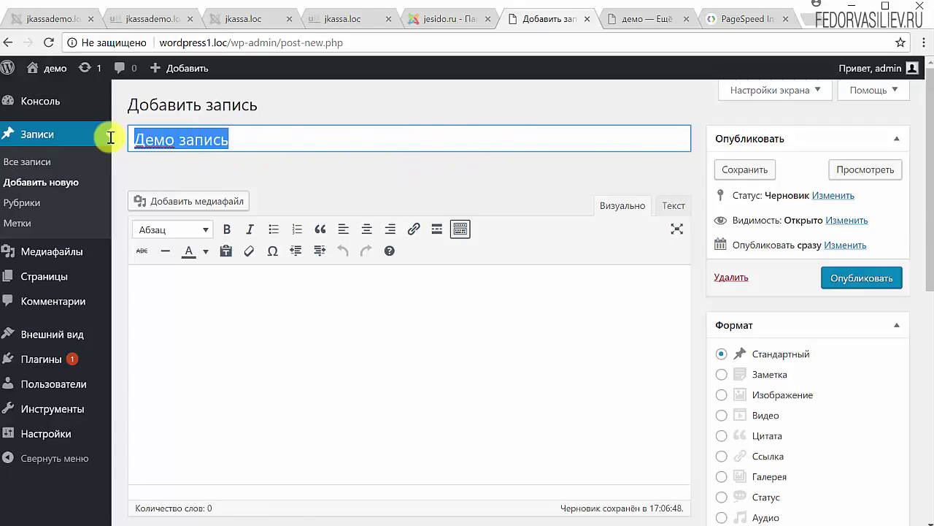
click(258, 141)
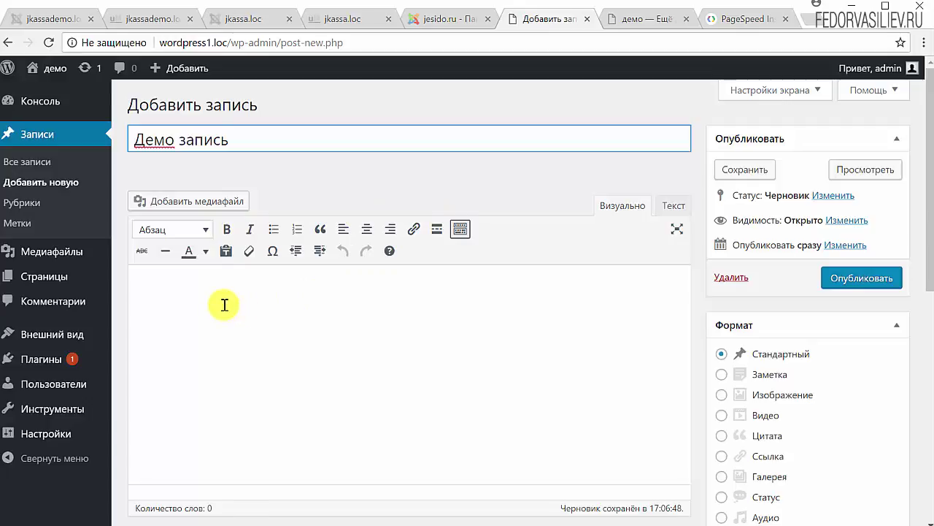
click(229, 299)
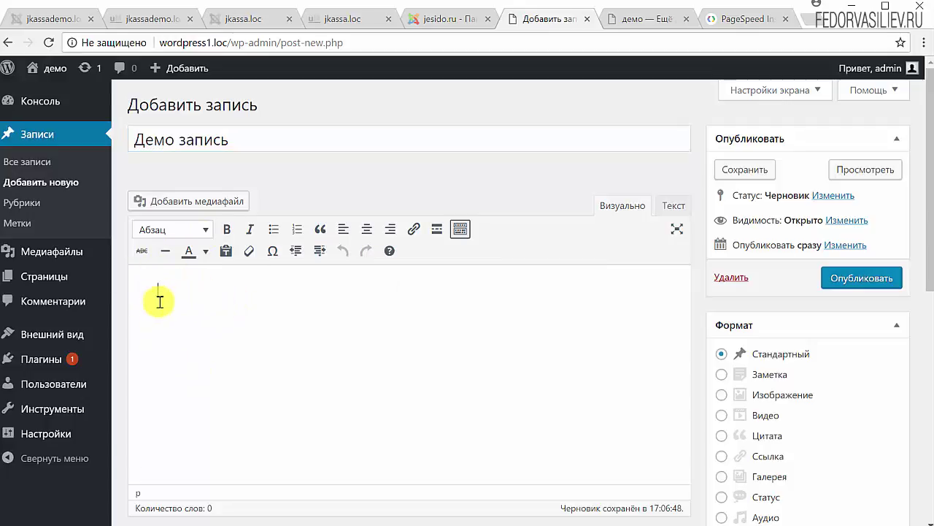
scroll(215, 281, down, 1)
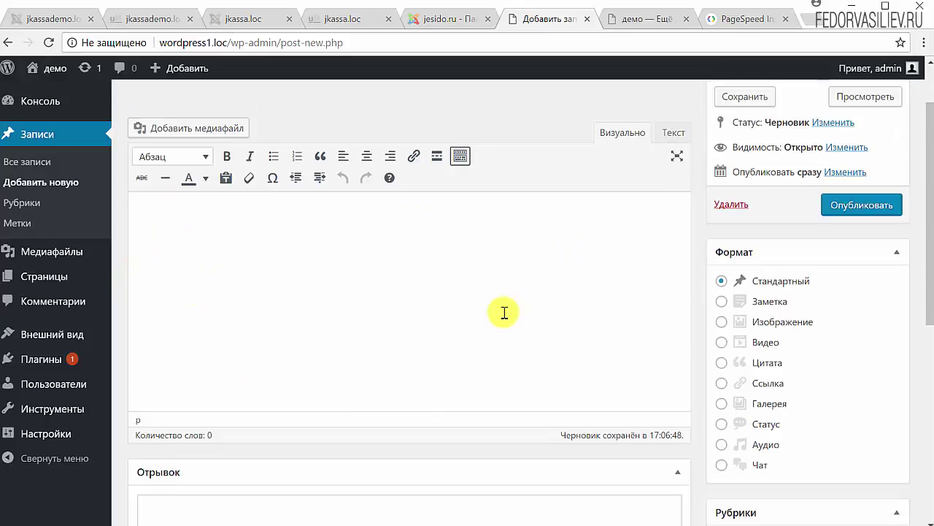
scroll(503, 313, up, 1)
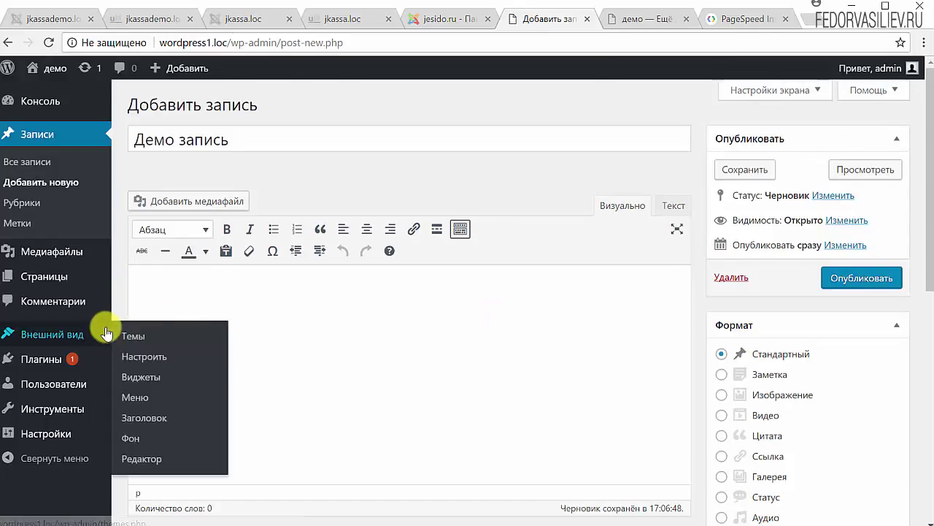
scroll(448, 310, down, 5)
scroll(449, 313, down, 2)
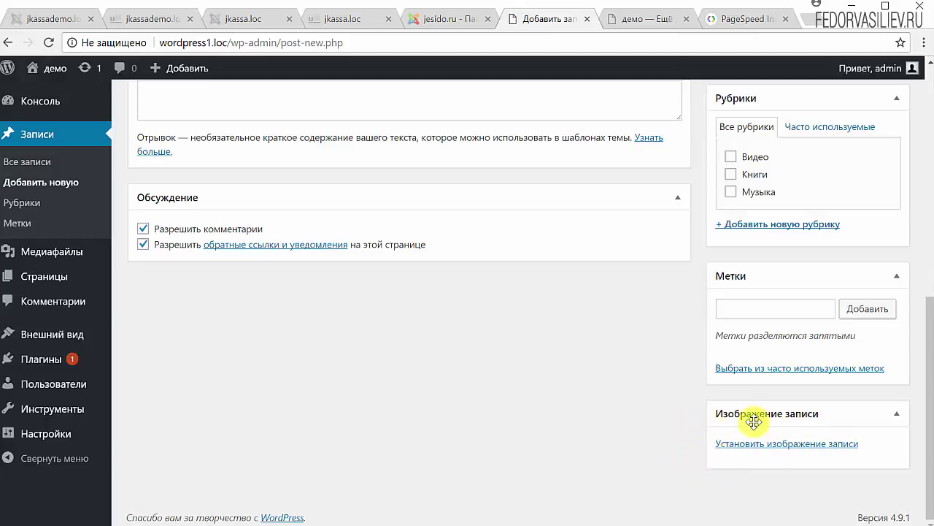
scroll(559, 428, up, 3)
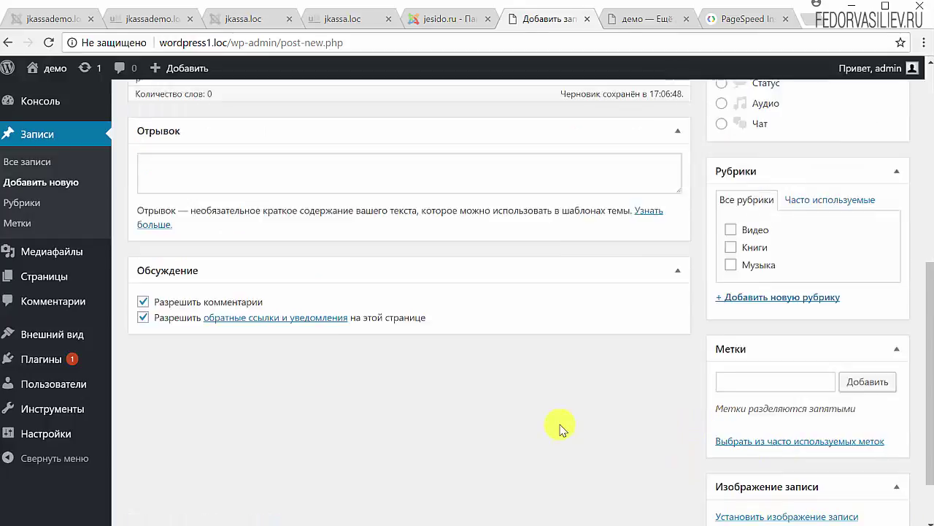
scroll(685, 409, down, 3)
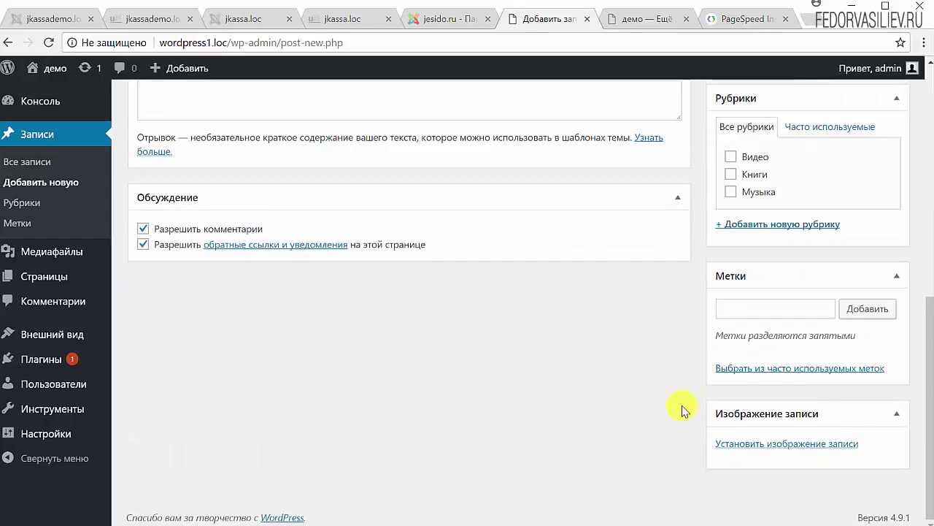
Choose sandwich.jpg in the featured image picker
click(766, 446)
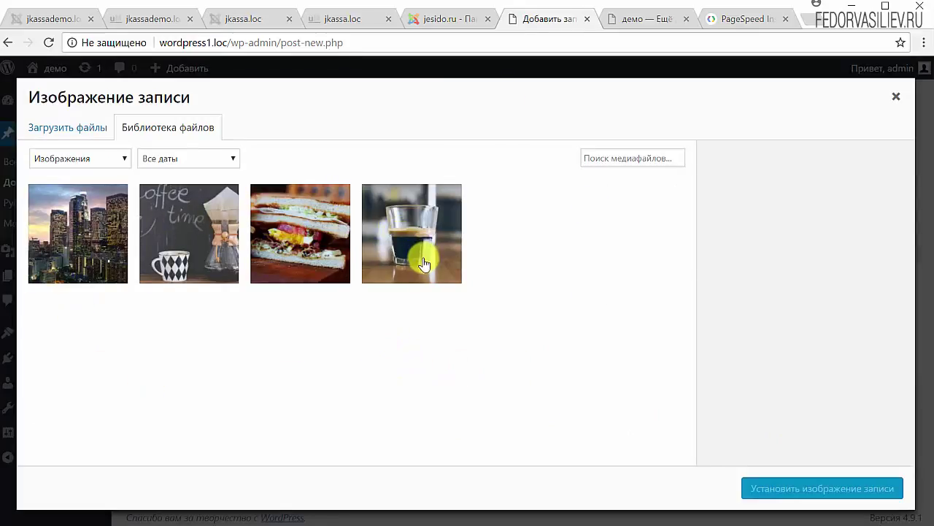
click(79, 253)
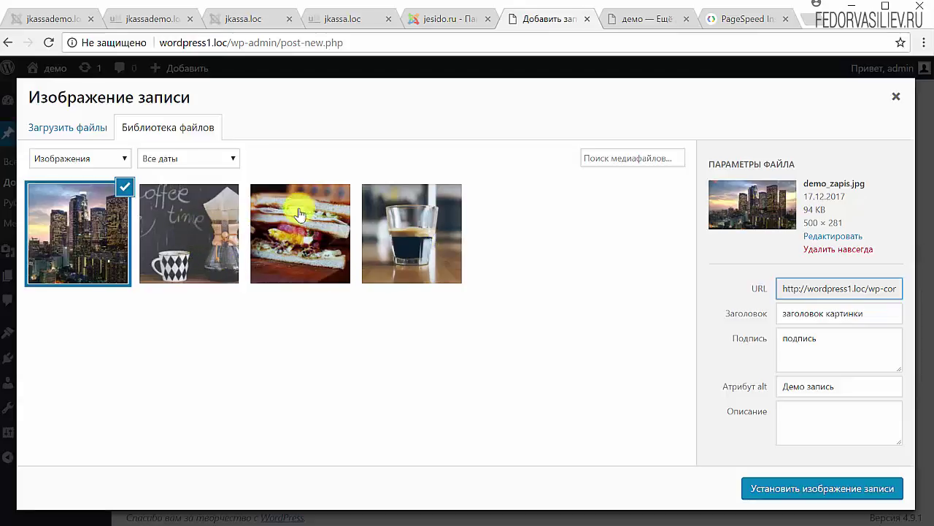
click(270, 253)
click(423, 239)
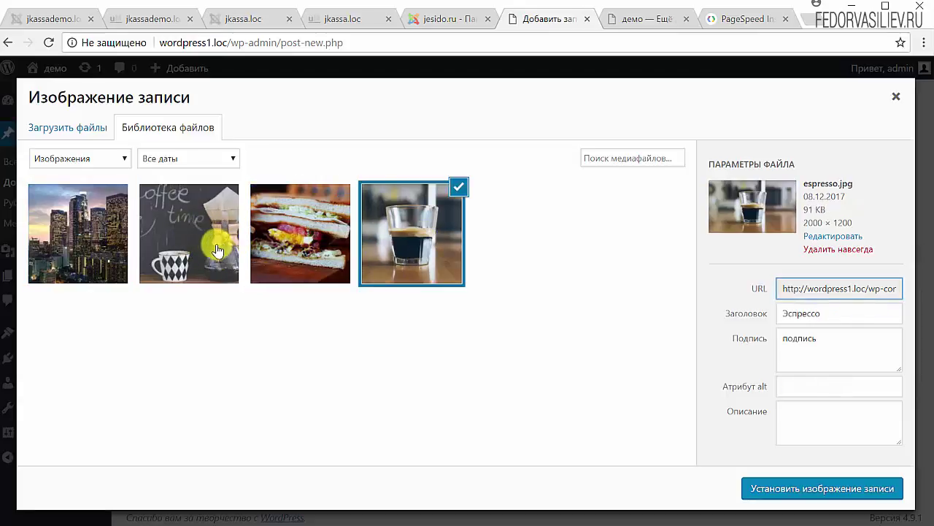
click(216, 250)
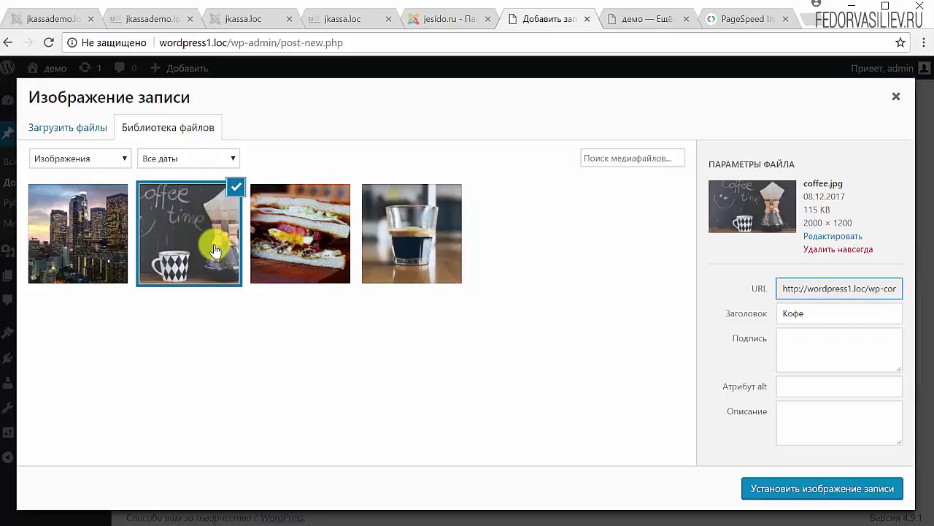
click(278, 244)
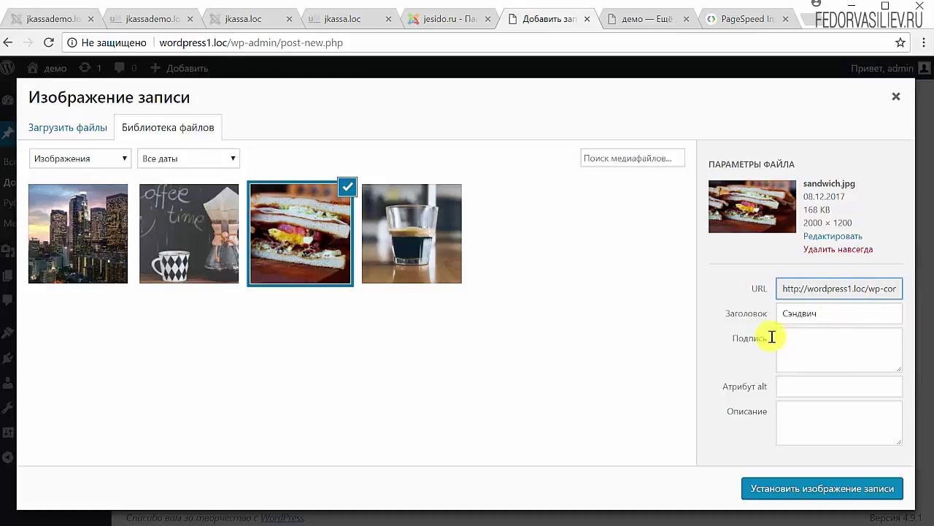
Fill in the image's caption 'подпись' and alt text 'демо запись', keeping the title Сэндвич
click(804, 353)
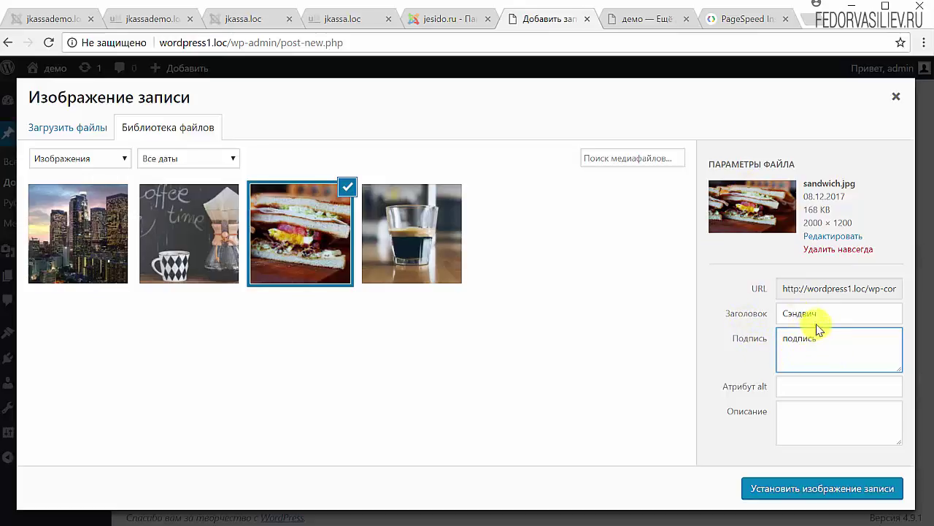
drag(826, 316, 764, 321)
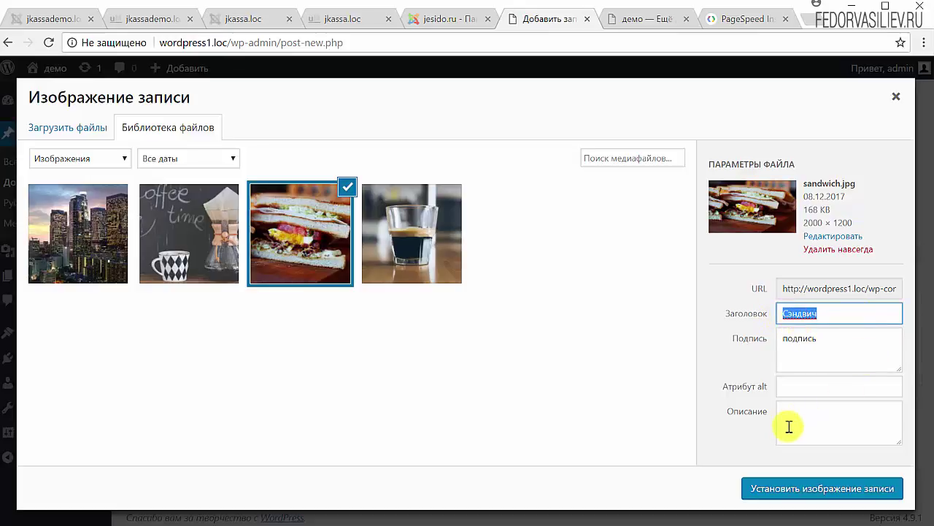
click(759, 398)
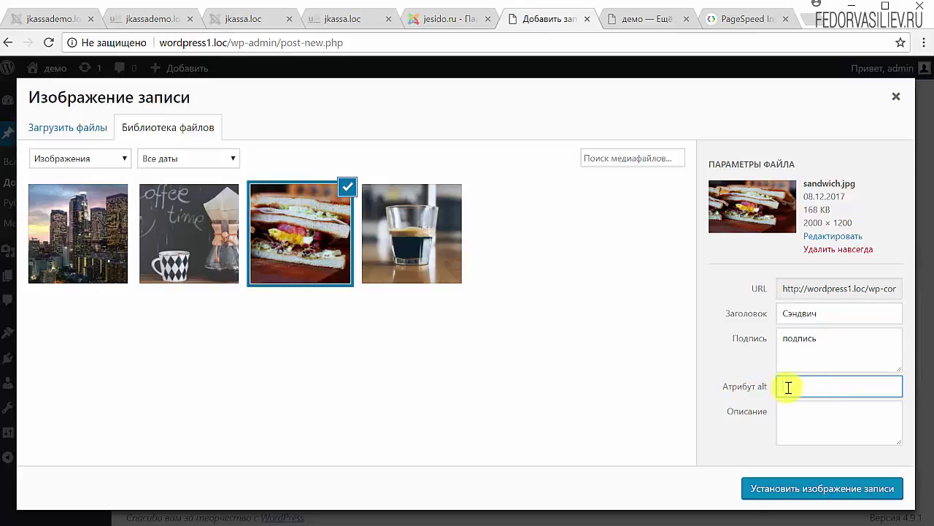
click(791, 428)
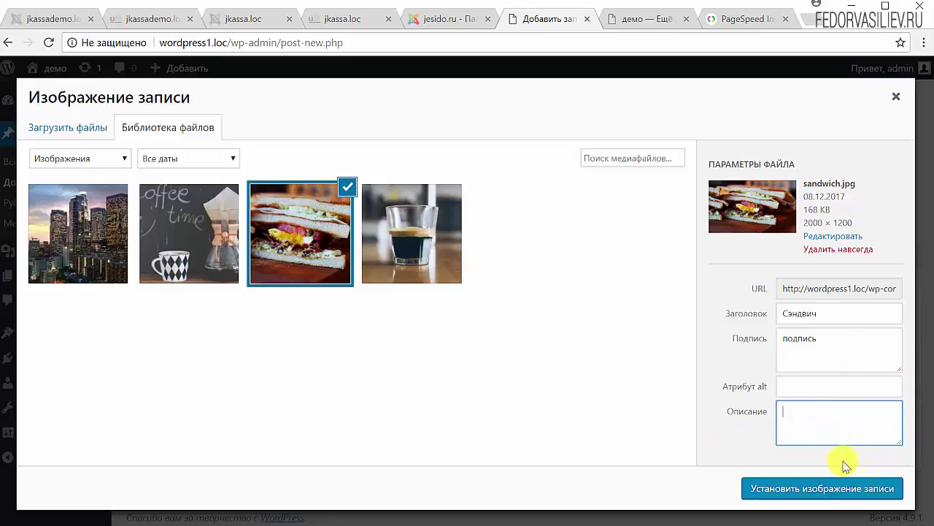
click(825, 388)
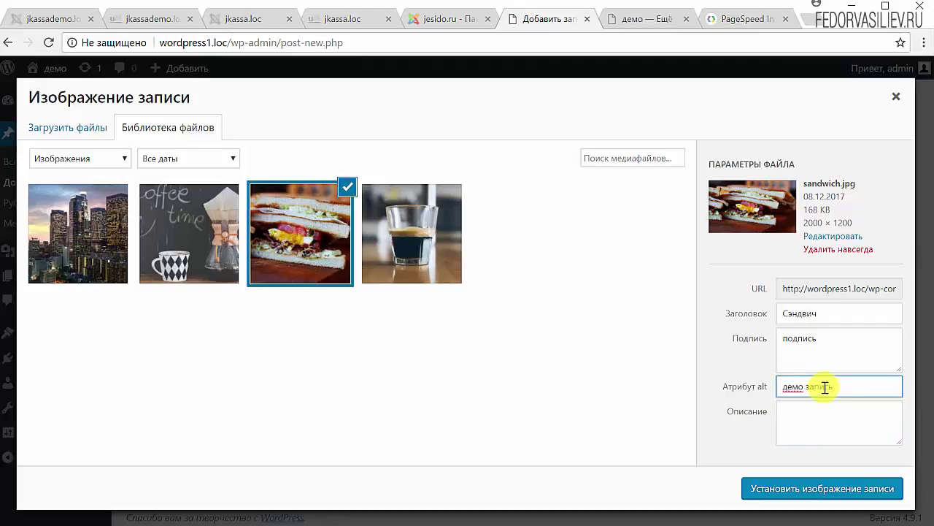
Copy the alt text 'демо запись' into the image's Описание field
click(752, 387)
key(ctrl+c)
right_click(794, 385)
click(812, 411)
click(812, 415)
right_click(808, 418)
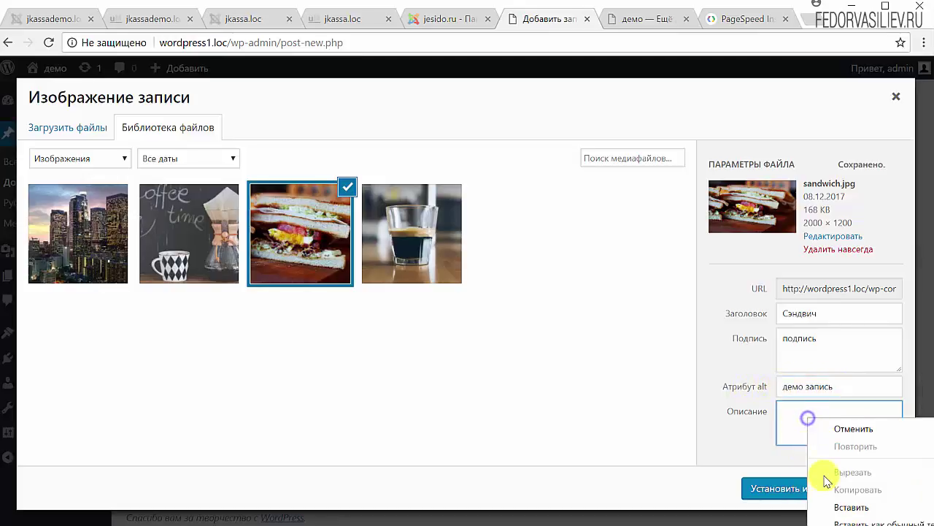
click(849, 507)
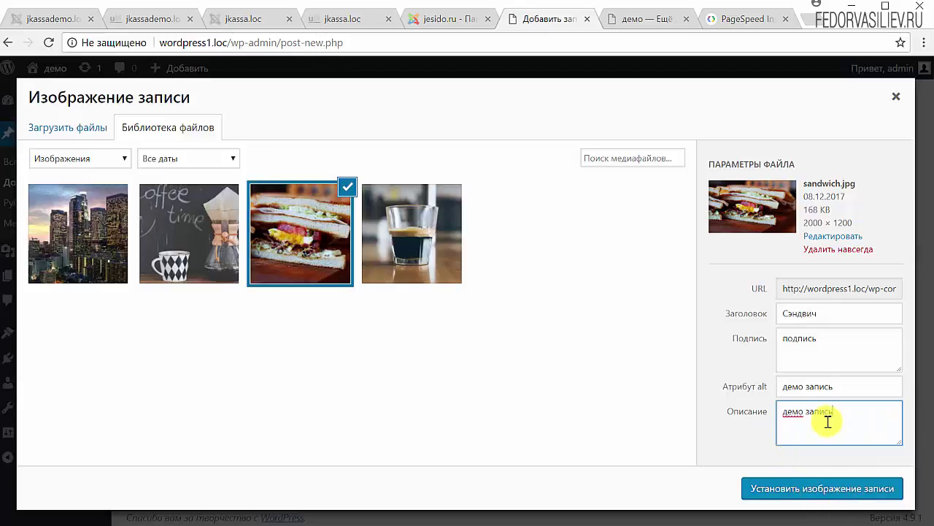
drag(850, 412, 755, 426)
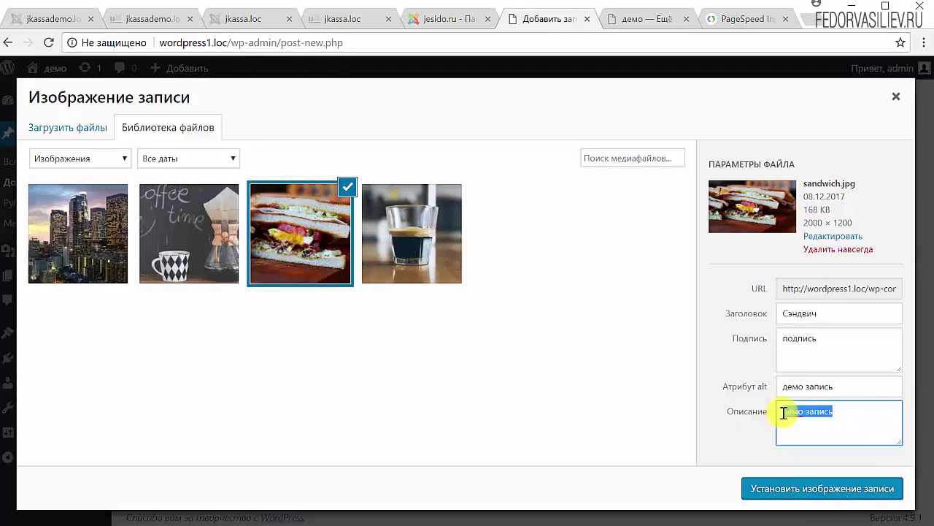
click(860, 390)
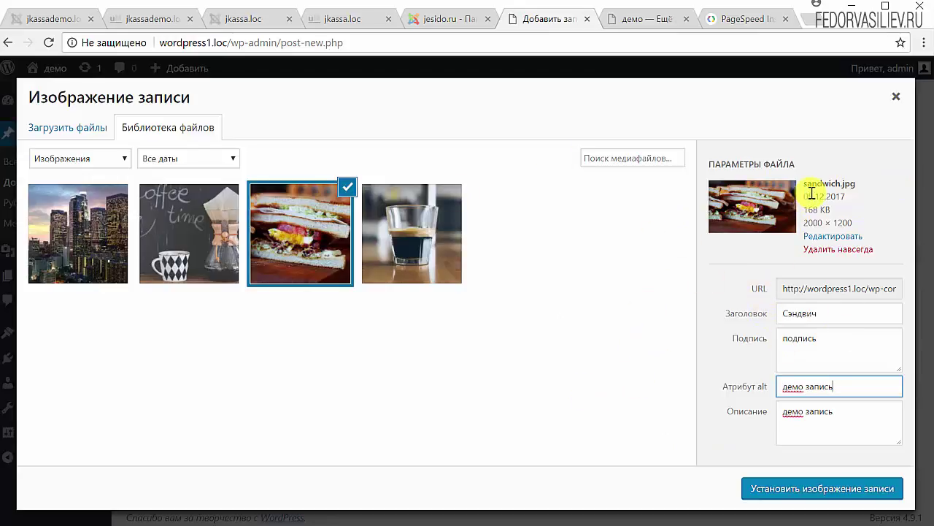
drag(807, 195, 853, 223)
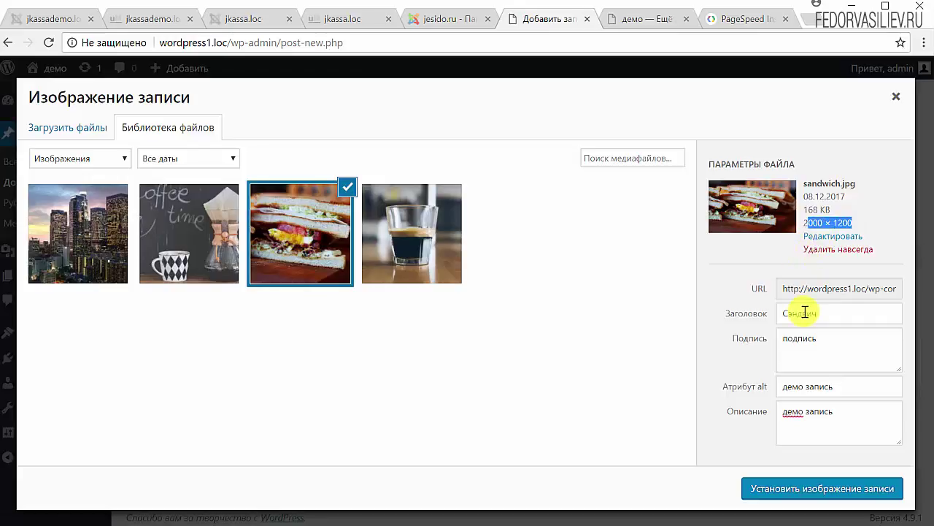
Set the sandwich photo as the post's featured image and locate the excerpt area
click(794, 491)
scroll(824, 360, down, 2)
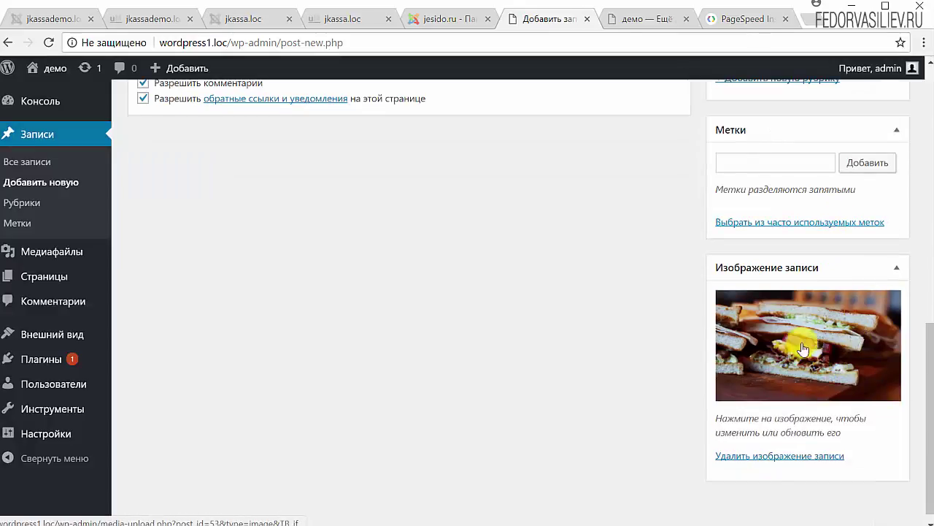
scroll(500, 394, up, 3)
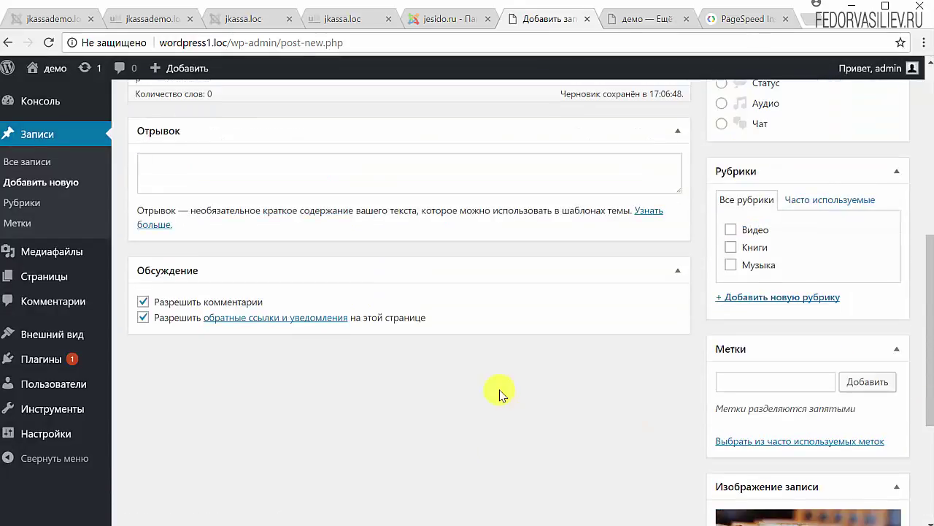
scroll(500, 394, up, 6)
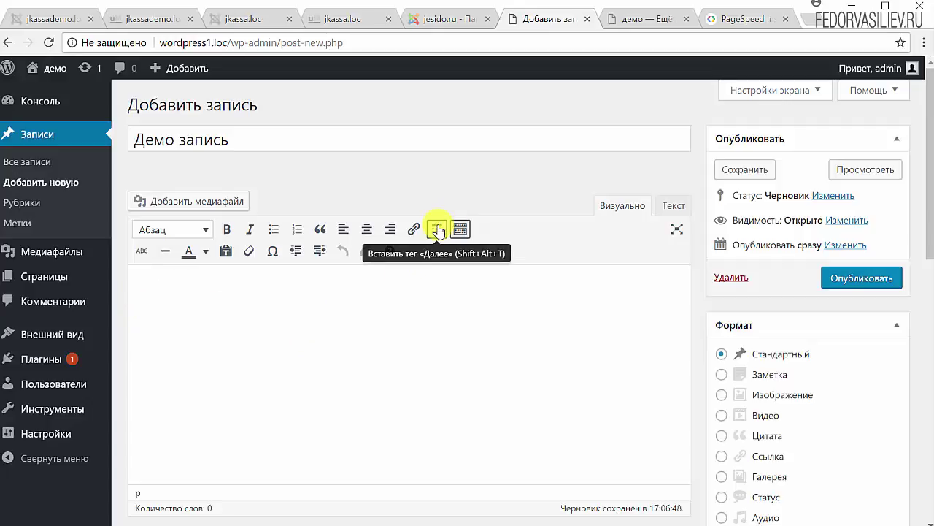
scroll(559, 244, down, 4)
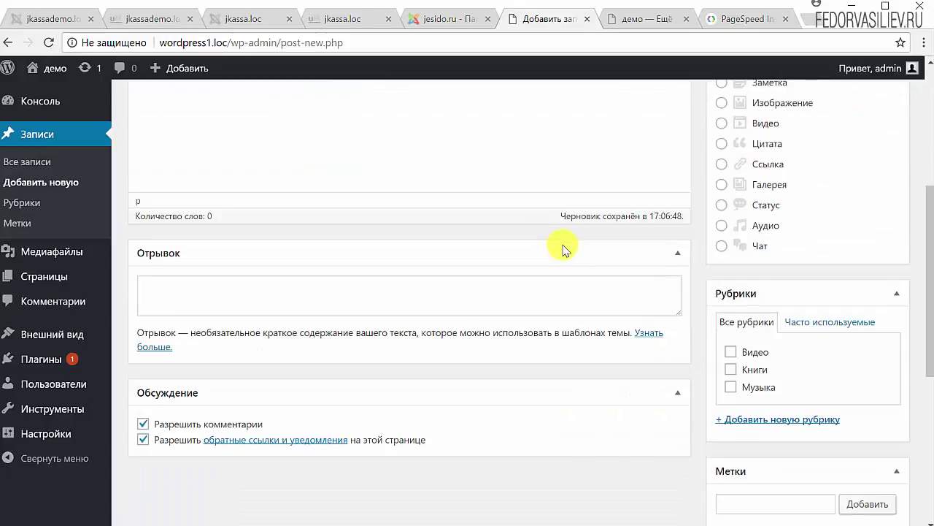
click(174, 298)
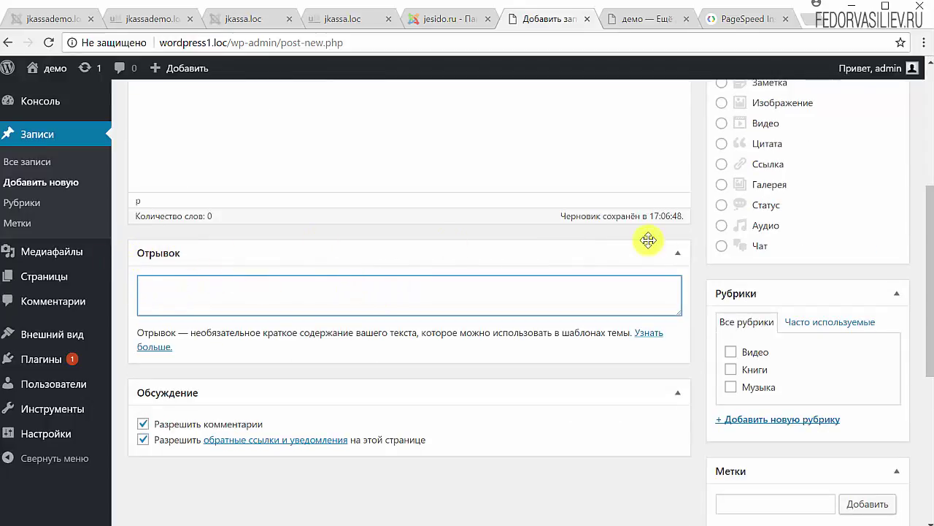
scroll(412, 295, up, 4)
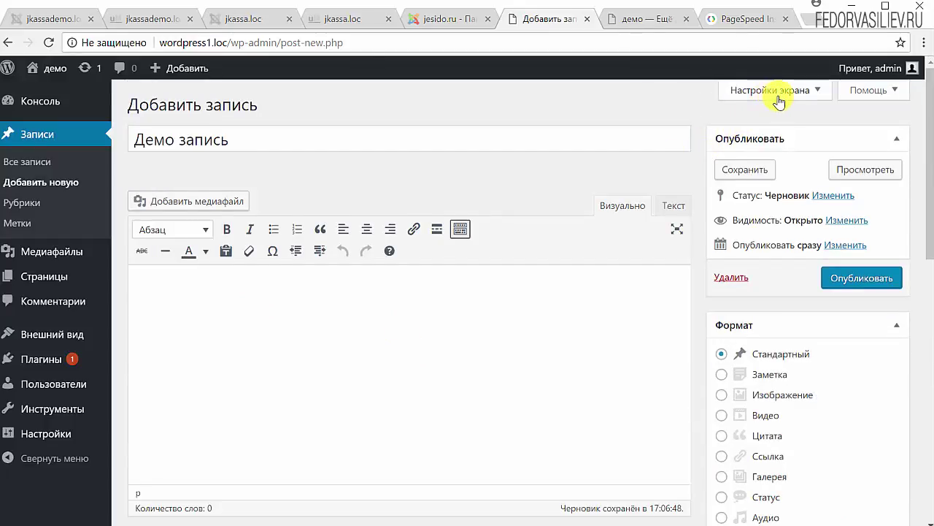
In Настройки экрана, try the 1 столбец layout, then go back to 2 столбца
click(775, 95)
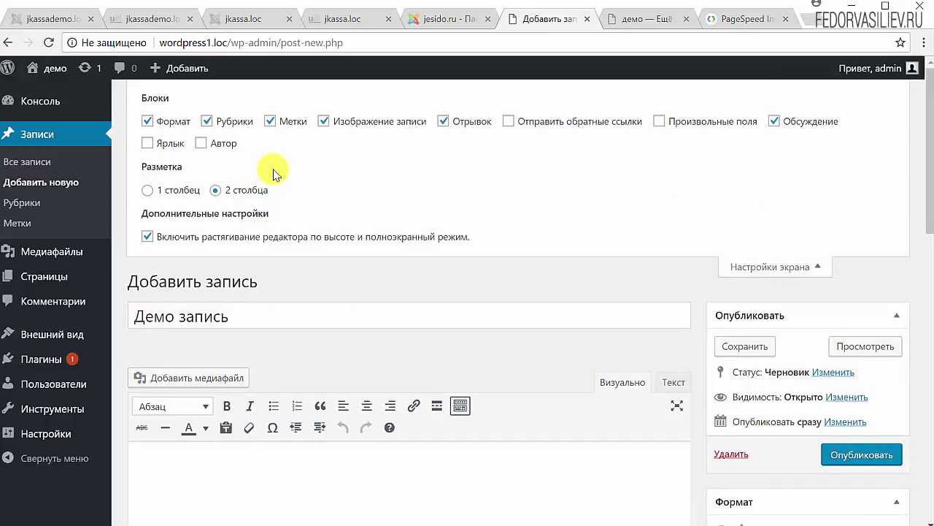
click(151, 194)
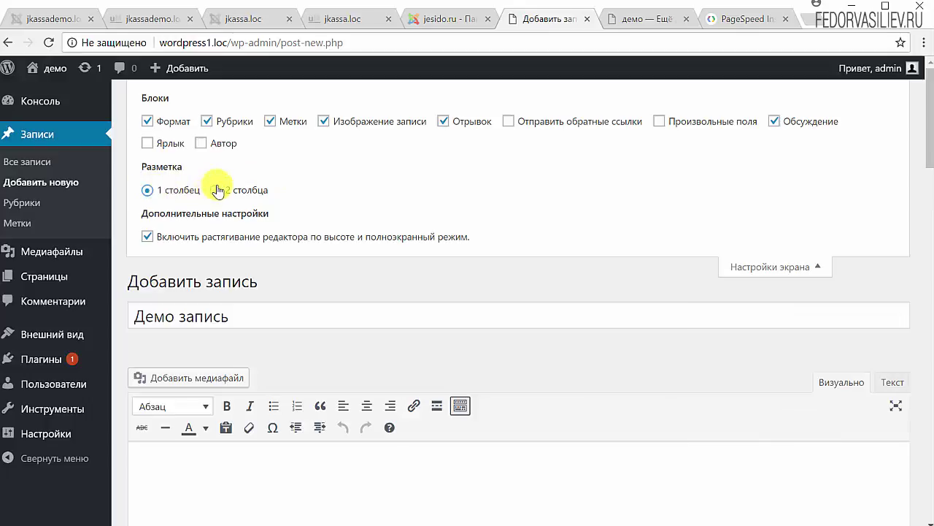
scroll(709, 387, down, 3)
scroll(790, 320, down, 3)
scroll(852, 344, up, 6)
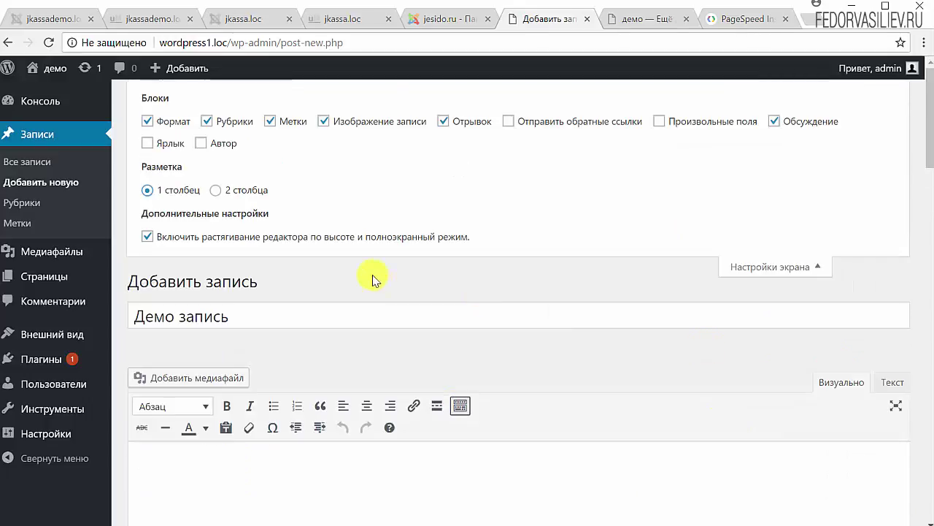
click(220, 191)
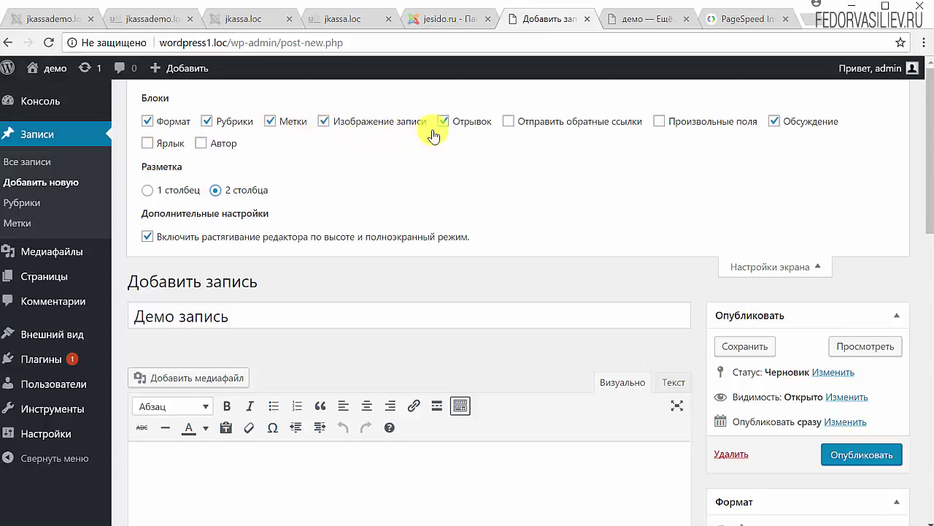
Turn the Отрывок box back on in Настройки экрана
click(780, 270)
scroll(569, 232, down, 5)
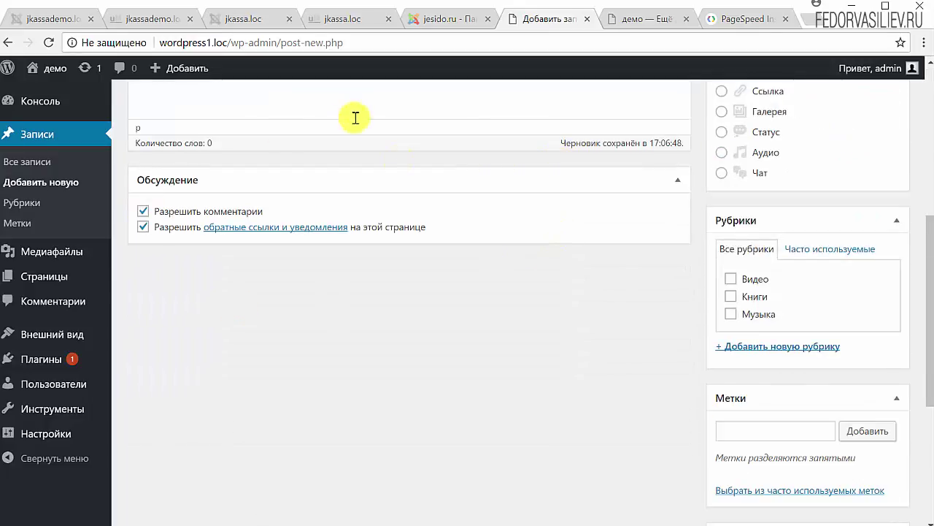
scroll(240, 328, up, 5)
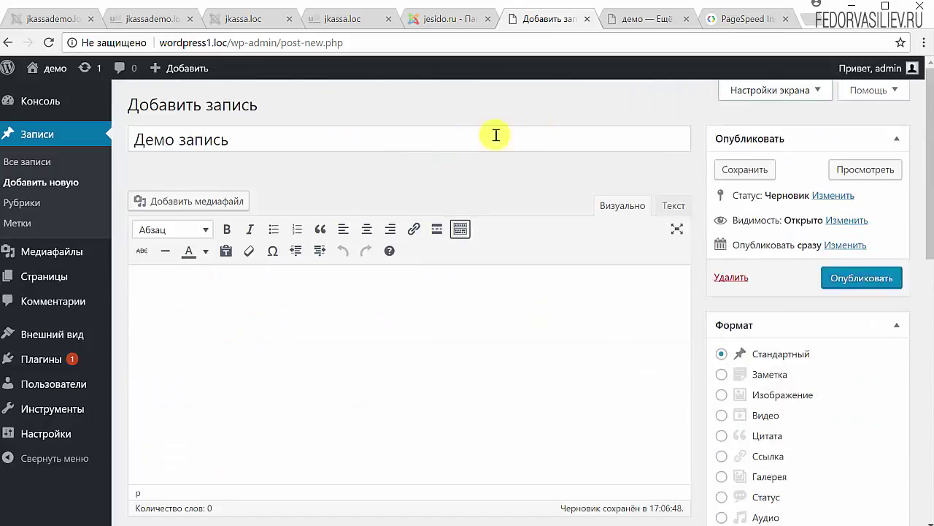
click(748, 102)
click(444, 121)
click(738, 265)
Move the Отрывок box to the sidebar above Опубликовать
scroll(409, 269, down, 5)
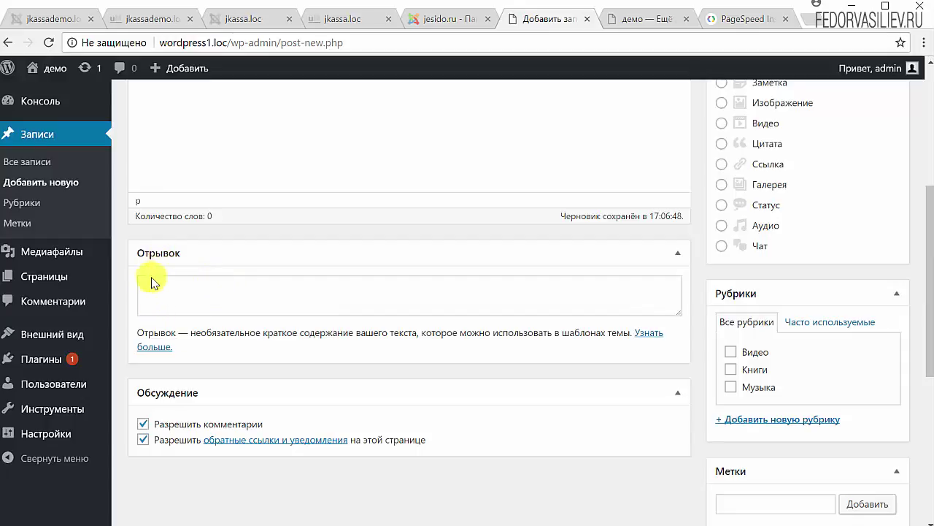
drag(156, 255, 201, 204)
scroll(286, 253, up, 4)
drag(604, 232, 726, 165)
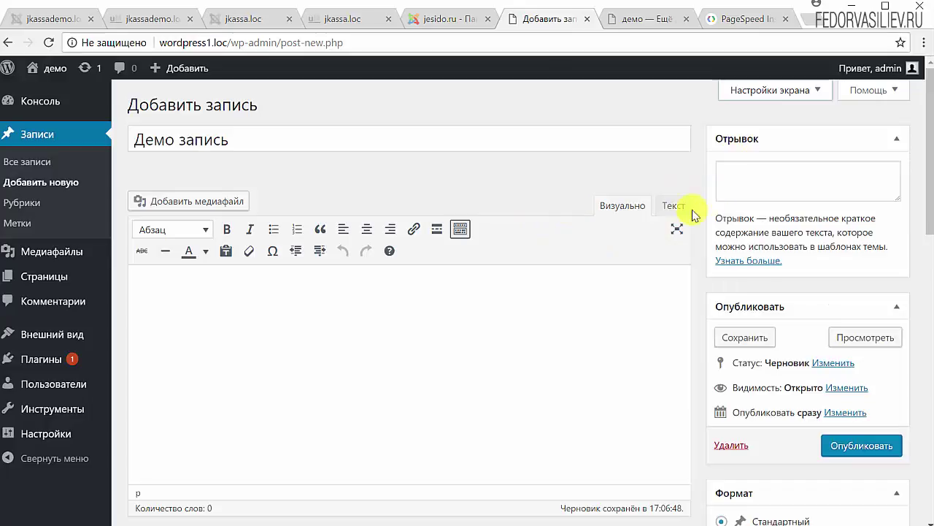
Paste the promo text ending 'Скидка действует до 31 декабря 2017 года включительно.' into Отрывок
click(763, 180)
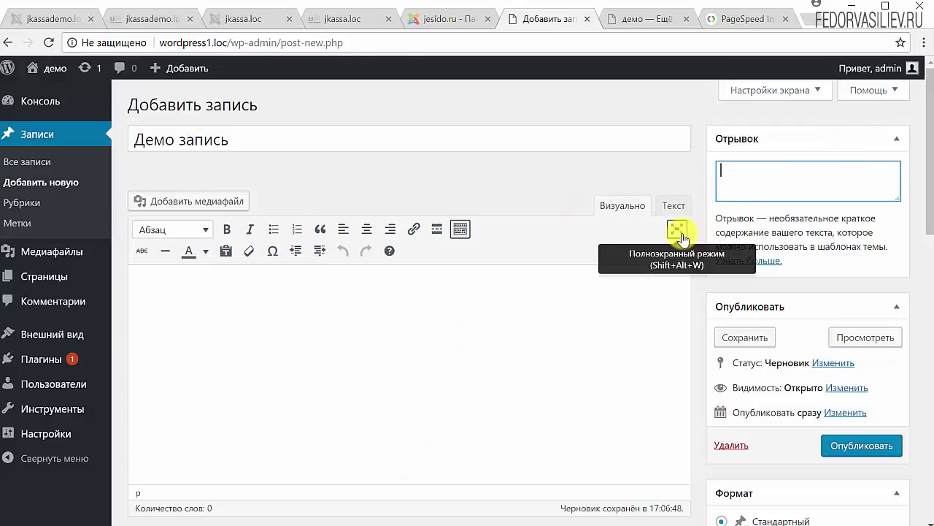
right_click(728, 173)
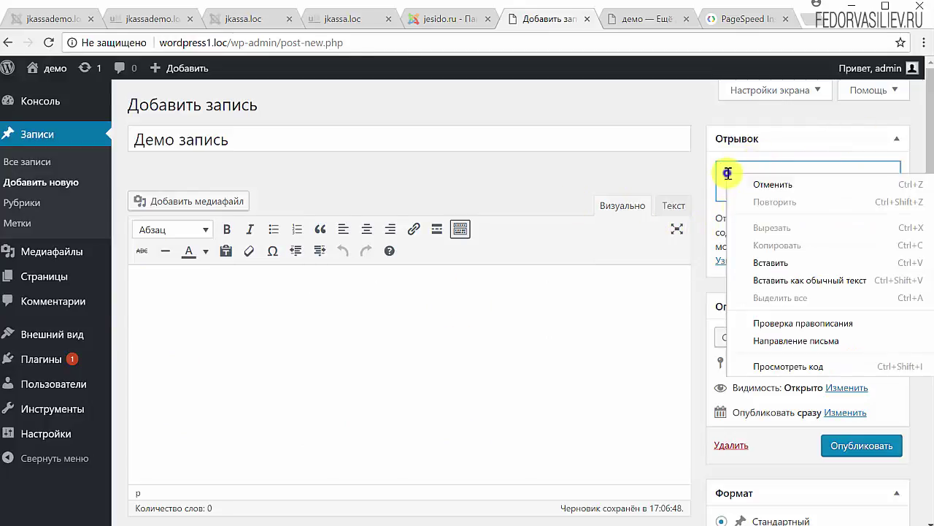
click(776, 267)
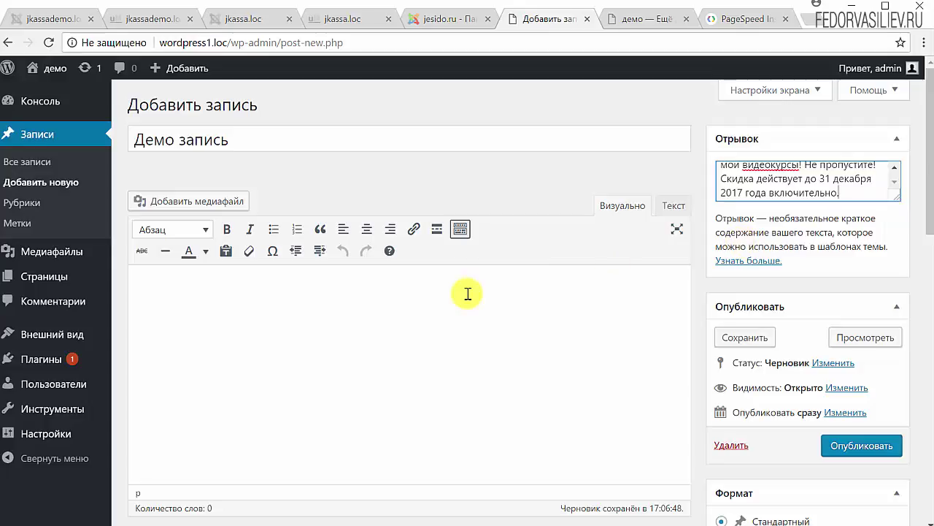
click(278, 313)
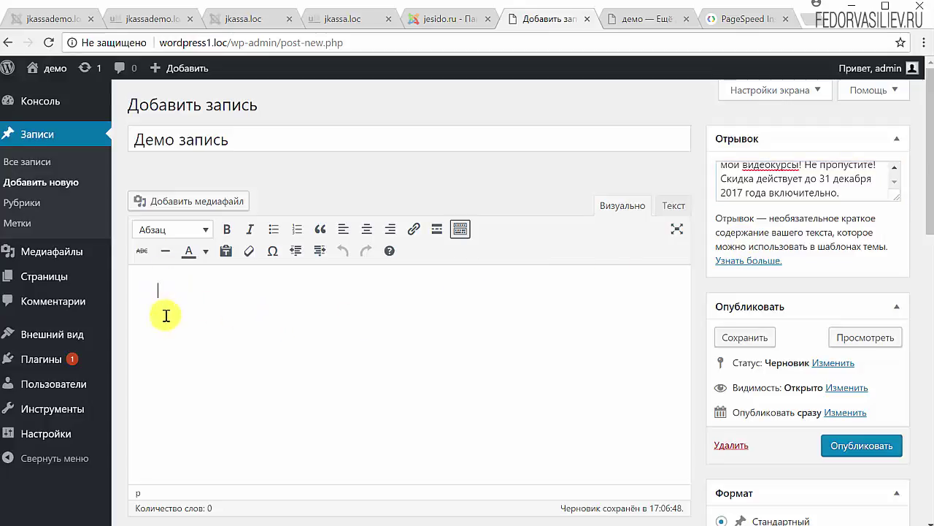
Paste the paragraph beginning 'Дорогие мои друзья!' into the post body
text(Дорогие мои друзья! Совсем немного времени осталось до Нового года! Для большинства из нас это один из самых любимых праздников. Люди ждут исполнения самых заветных желаний, праздничного настроения и конечно же подарков. Поэтому я решил выступить в роли Деда Мороза и приготовил для вас 30% предновогоднюю скидку на все мои видеокурсы! Не пропустите! Скидка действует до 31 декабря 2017 года включительно.)
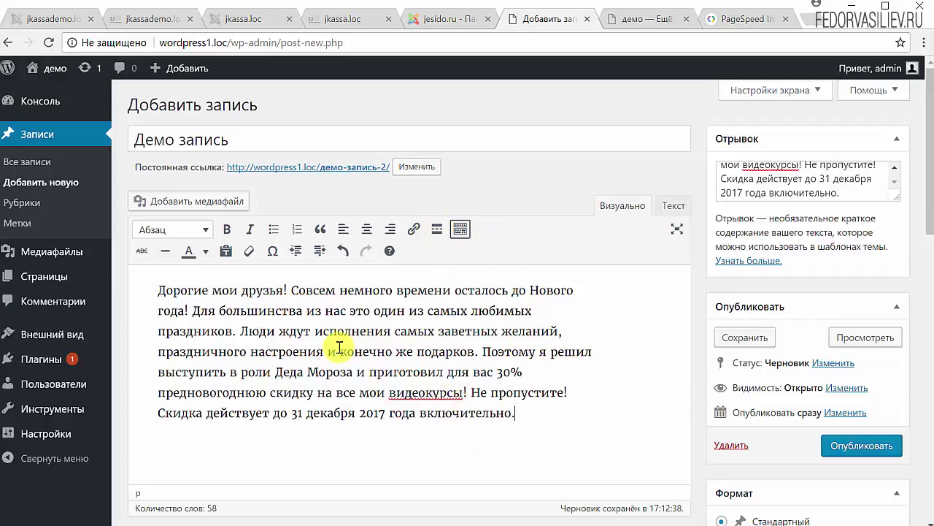
Tick Музыка as the only category, leaving Видео and Книги unticked, then show Часто используемые
scroll(503, 395, down, 3)
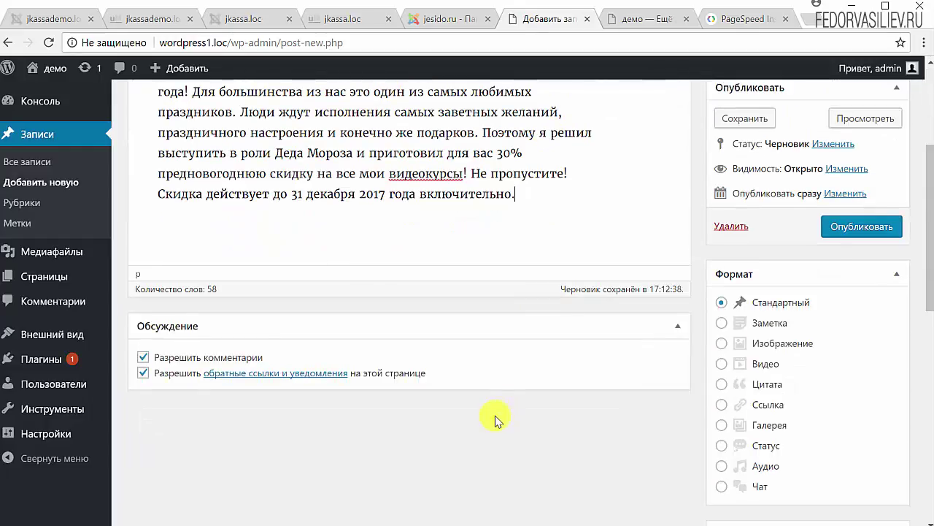
scroll(494, 414, up, 3)
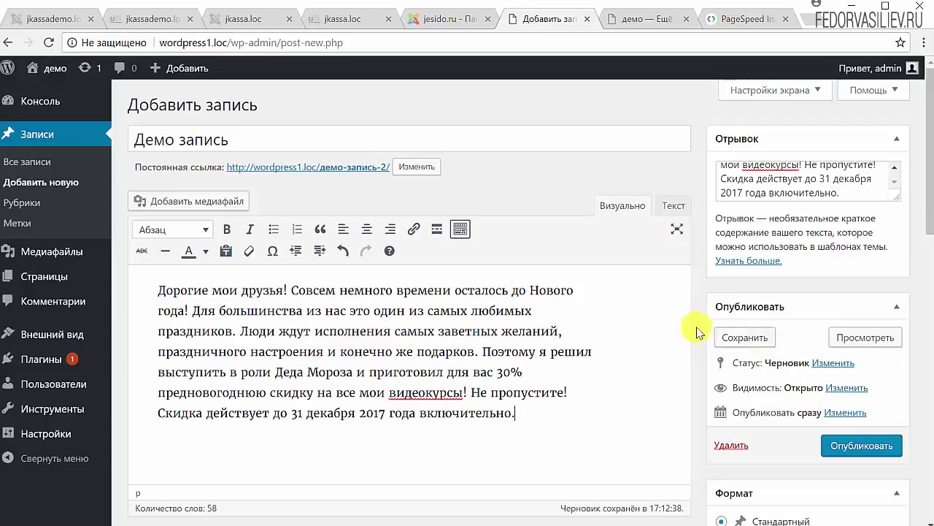
scroll(675, 310, down, 6)
scroll(678, 315, down, 1)
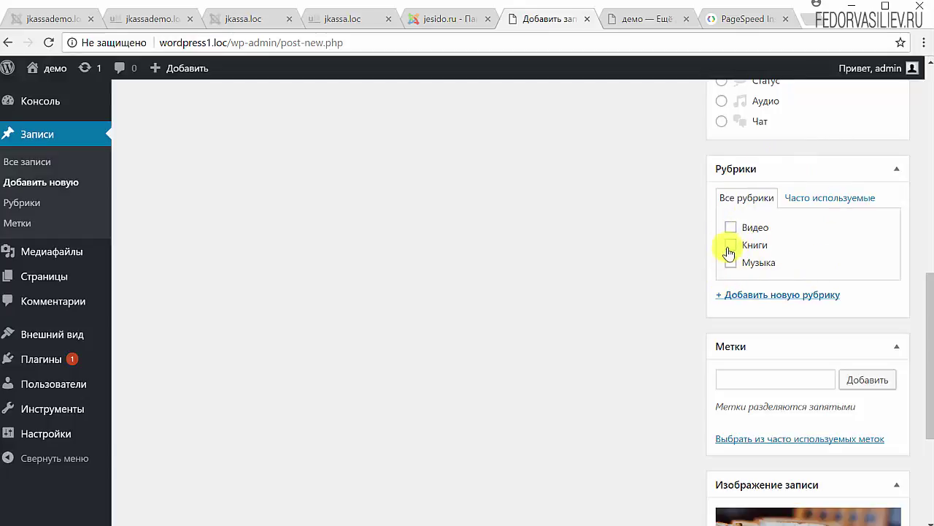
click(731, 263)
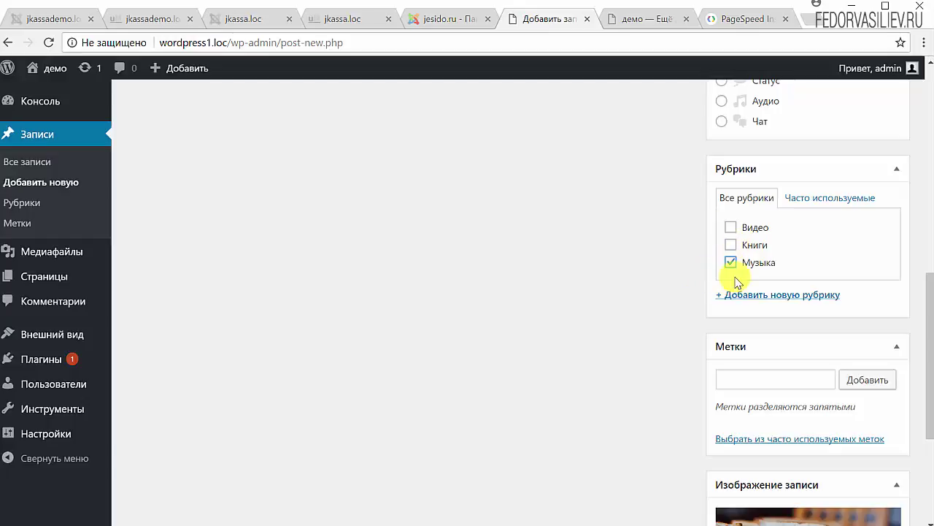
scroll(438, 324, up, 5)
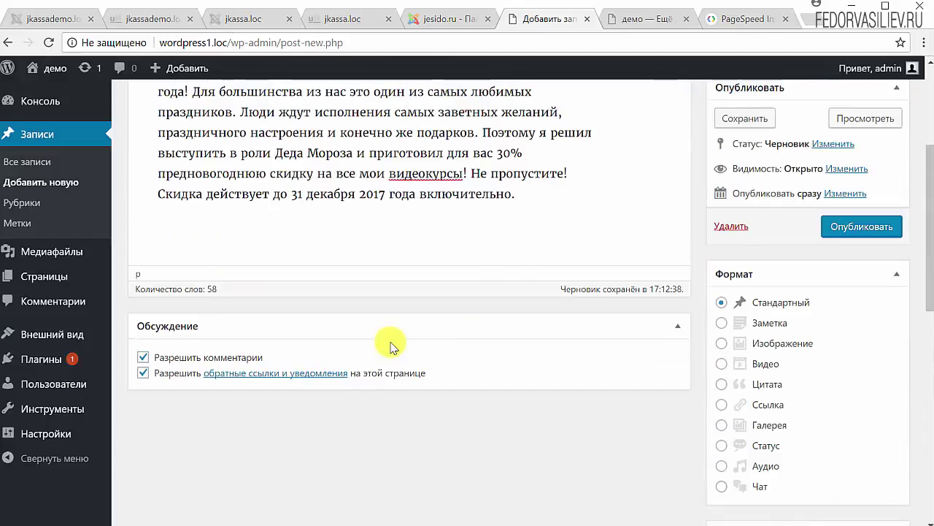
scroll(390, 347, down, 3)
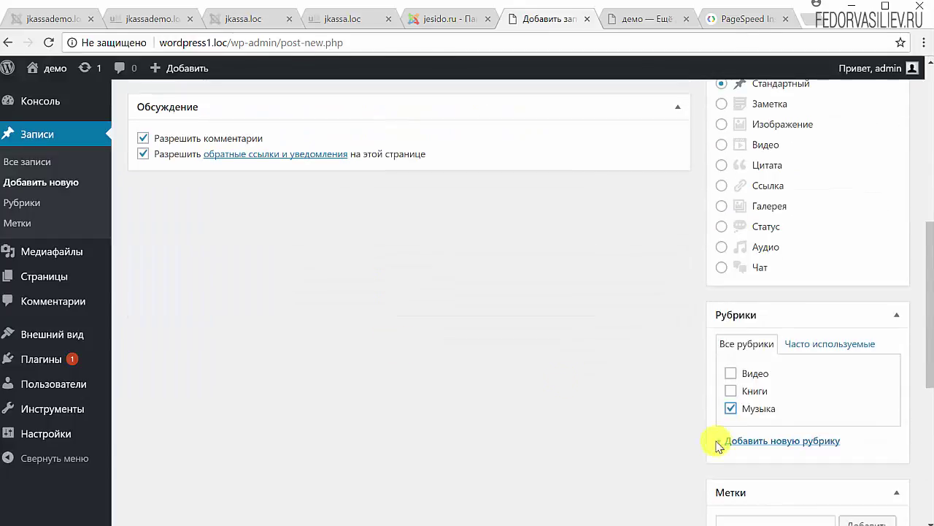
click(731, 373)
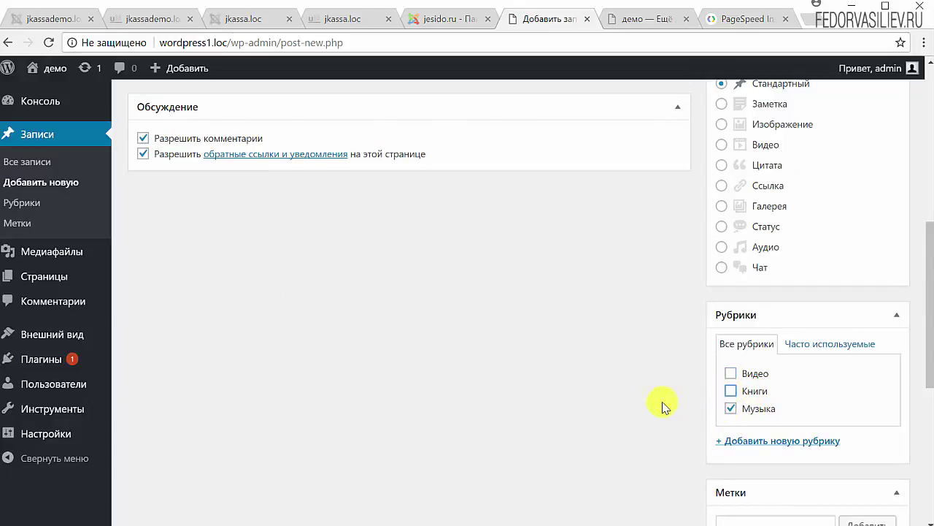
scroll(407, 424, up, 4)
scroll(534, 411, down, 3)
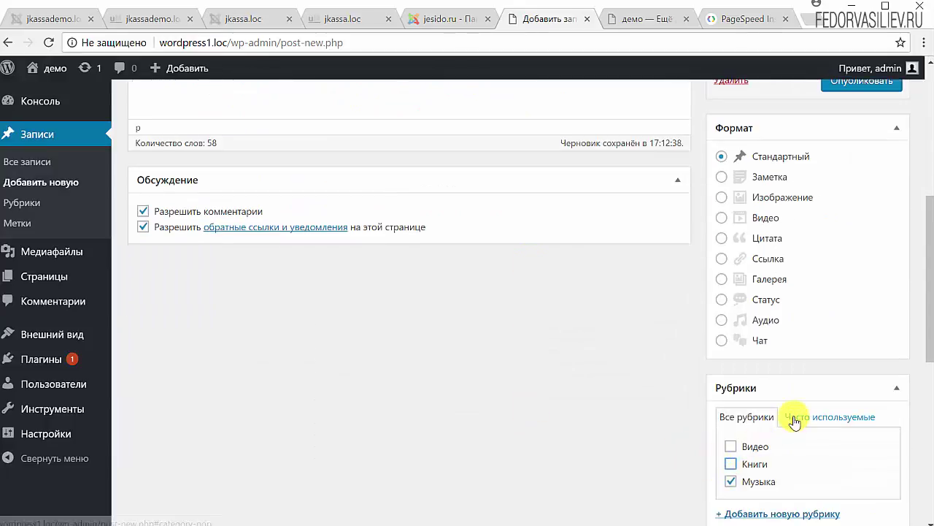
scroll(690, 444, down, 2)
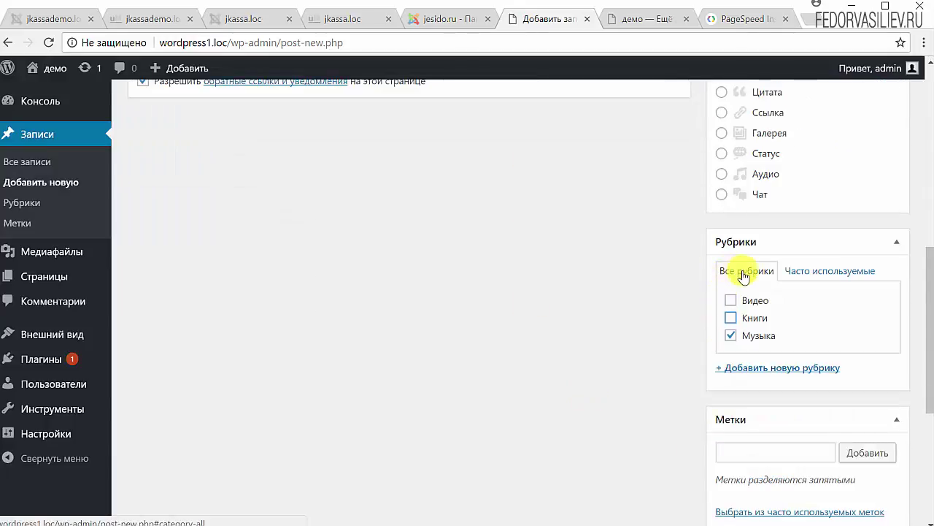
click(803, 271)
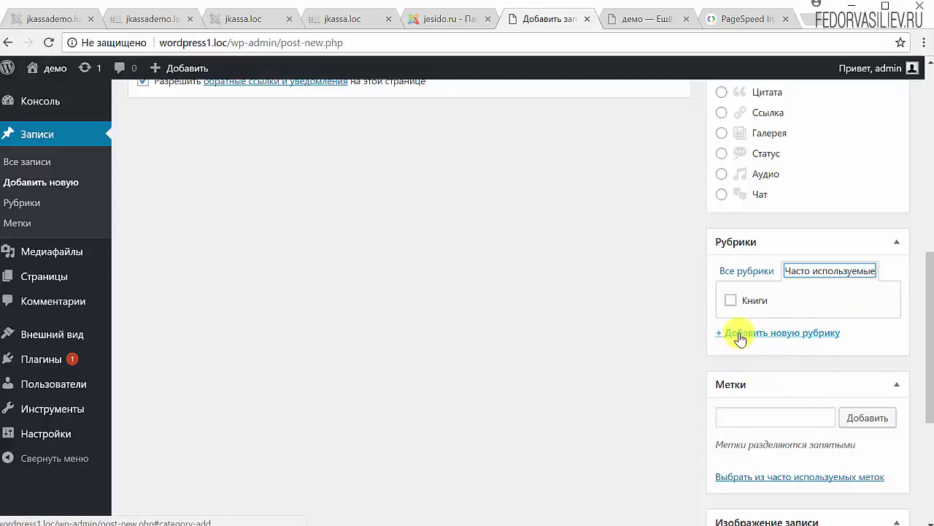
scroll(715, 329, down, 3)
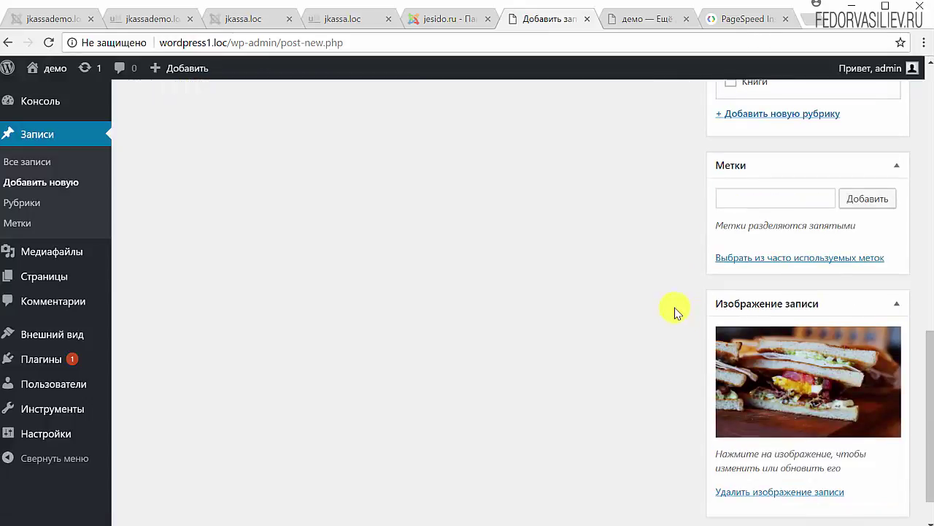
scroll(462, 292, up, 4)
scroll(462, 292, down, 3)
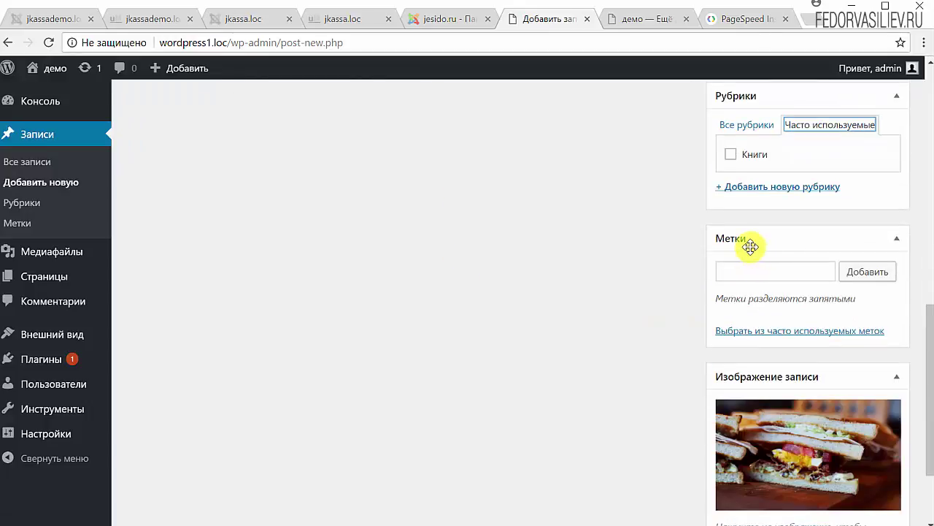
scroll(548, 340, up, 2)
scroll(559, 403, up, 7)
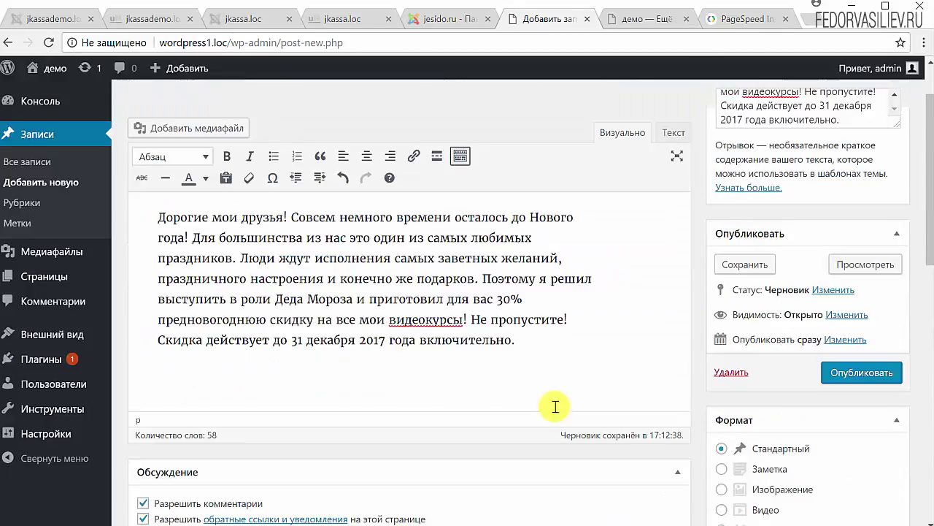
double_click(172, 138)
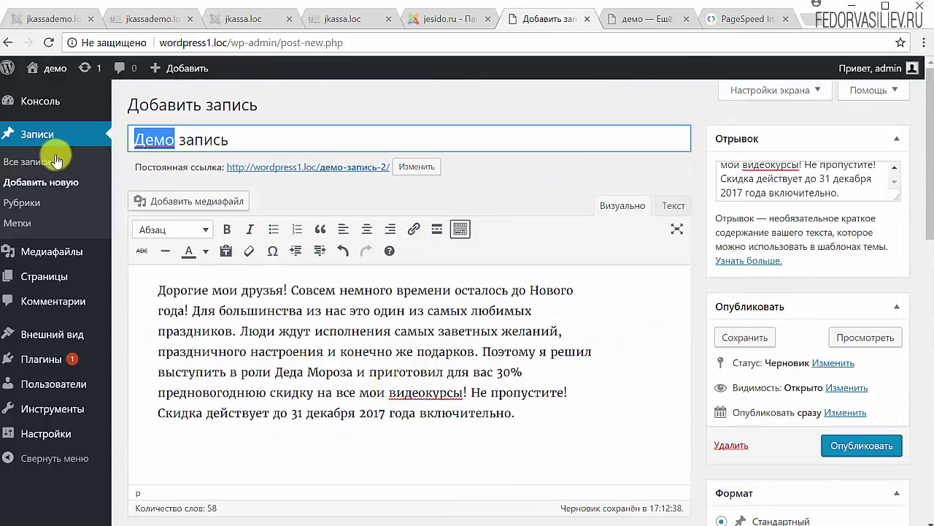
right_click(152, 143)
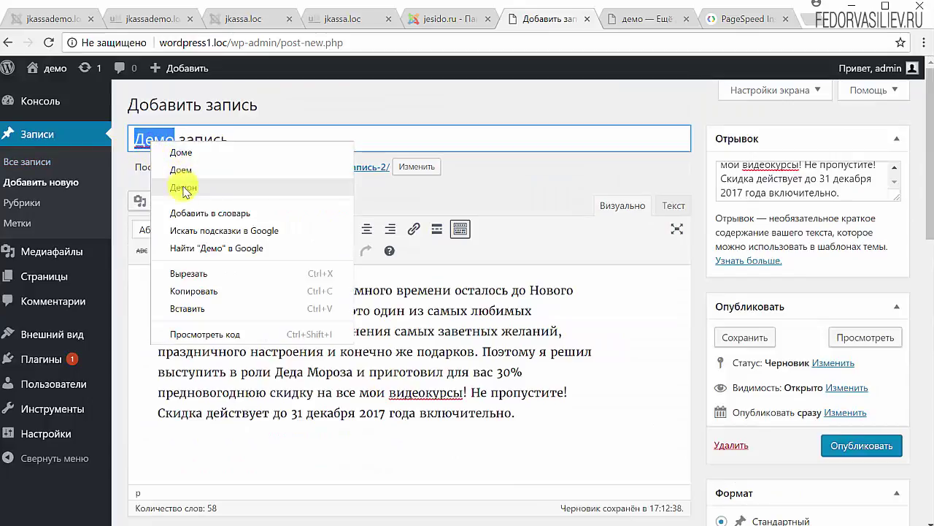
click(191, 300)
click(298, 135)
scroll(798, 250, down, 4)
scroll(467, 277, up, 3)
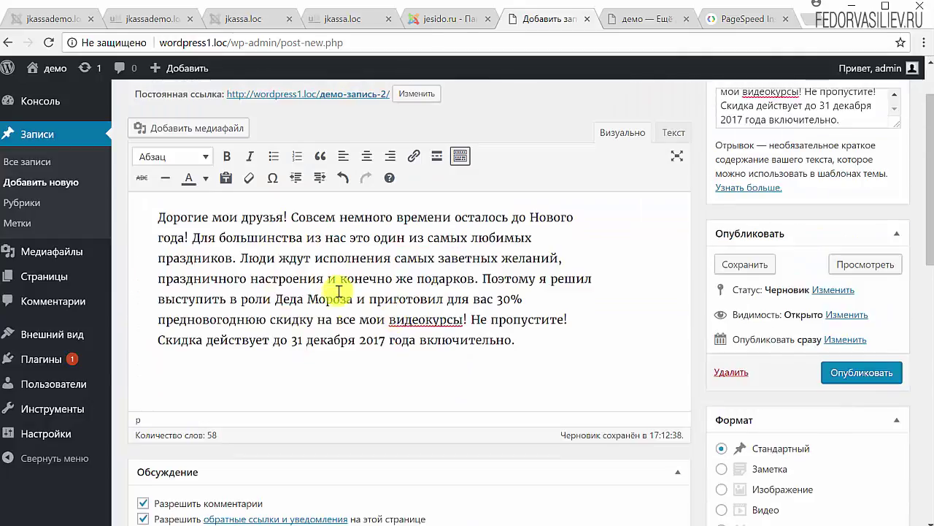
scroll(603, 340, down, 4)
scroll(603, 344, down, 2)
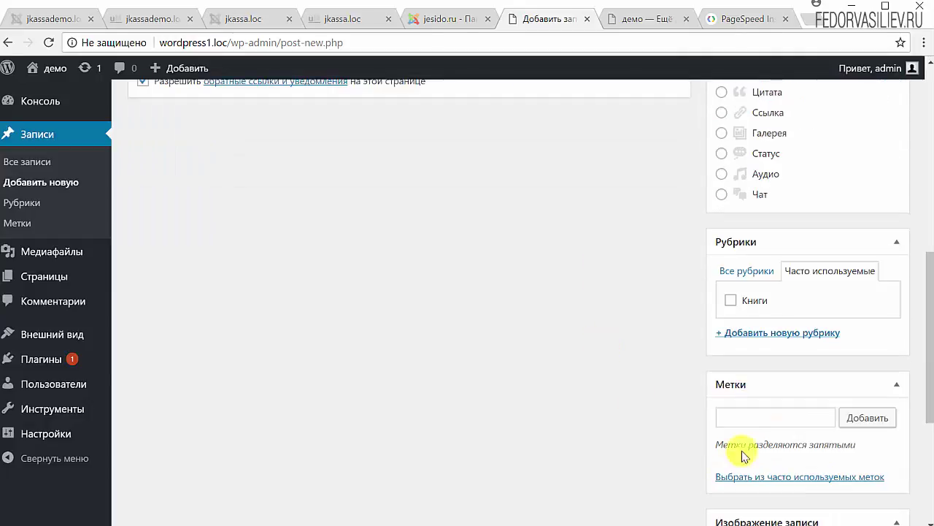
click(754, 418)
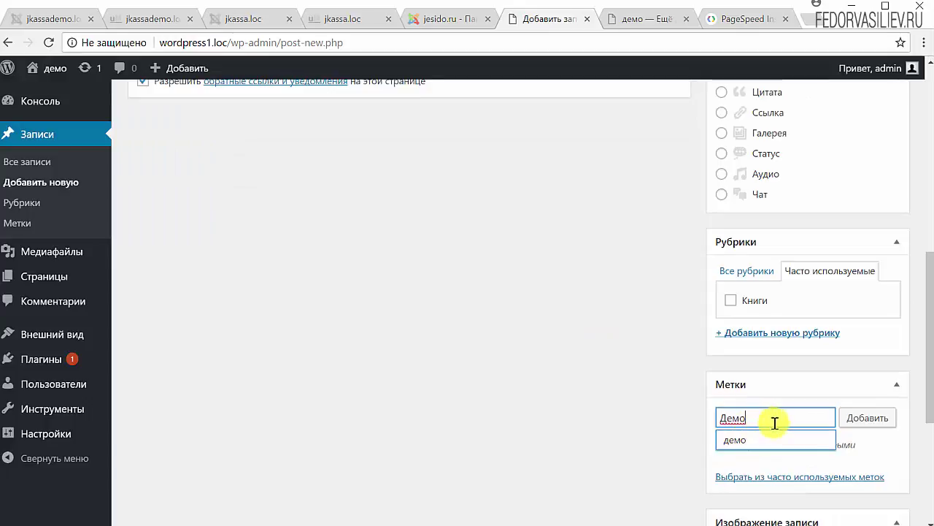
click(844, 418)
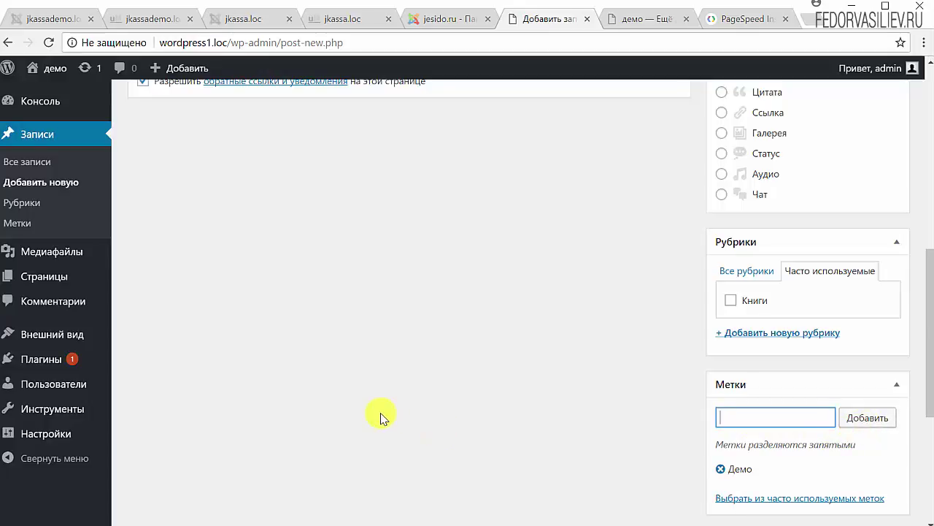
click(720, 469)
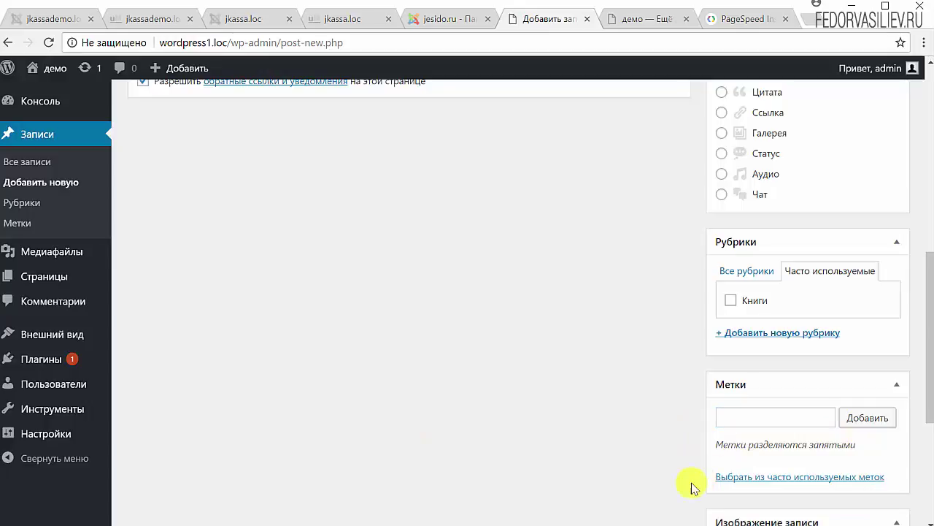
Copy 'Демо' from the title and add it as a tag
scroll(298, 358, up, 8)
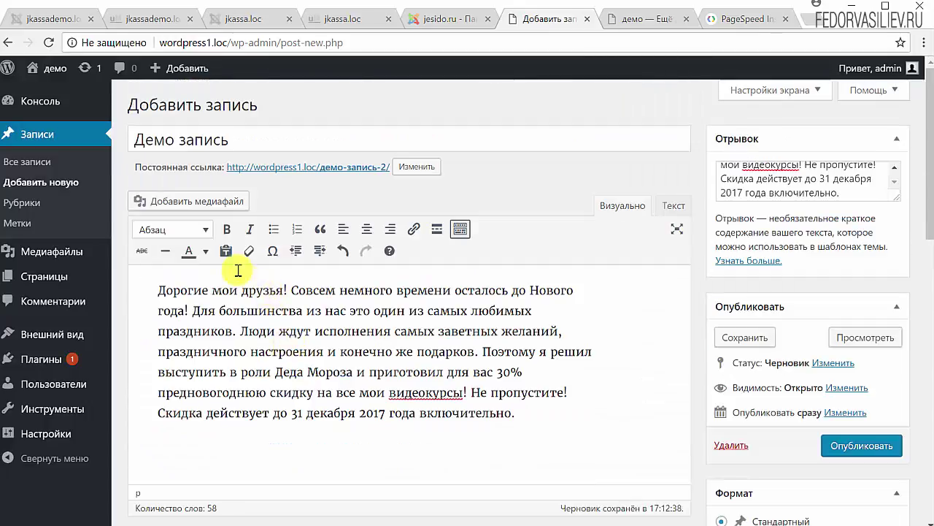
drag(176, 138, 131, 141)
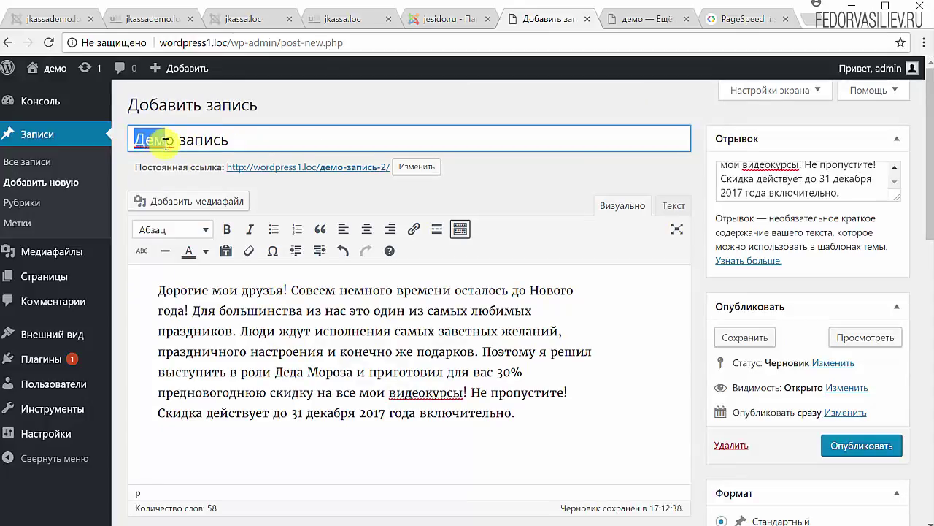
right_click(161, 143)
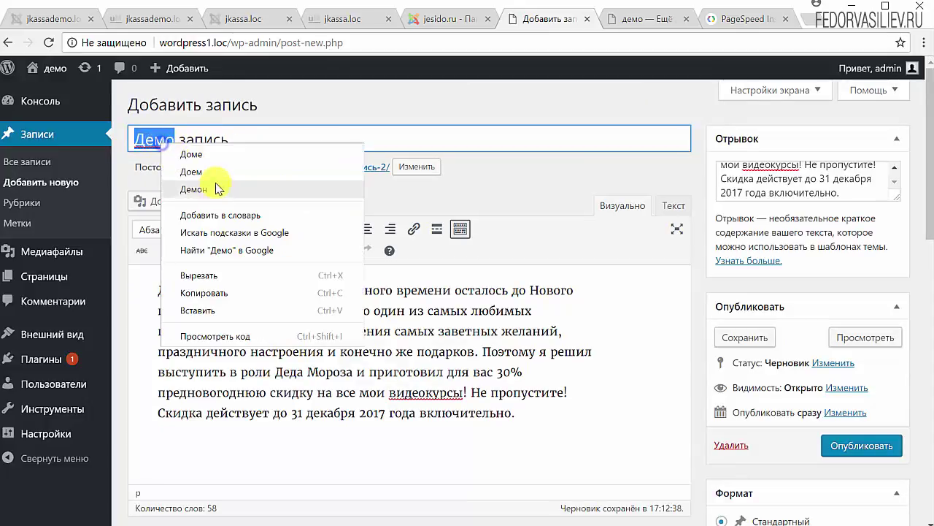
click(215, 297)
scroll(689, 411, down, 5)
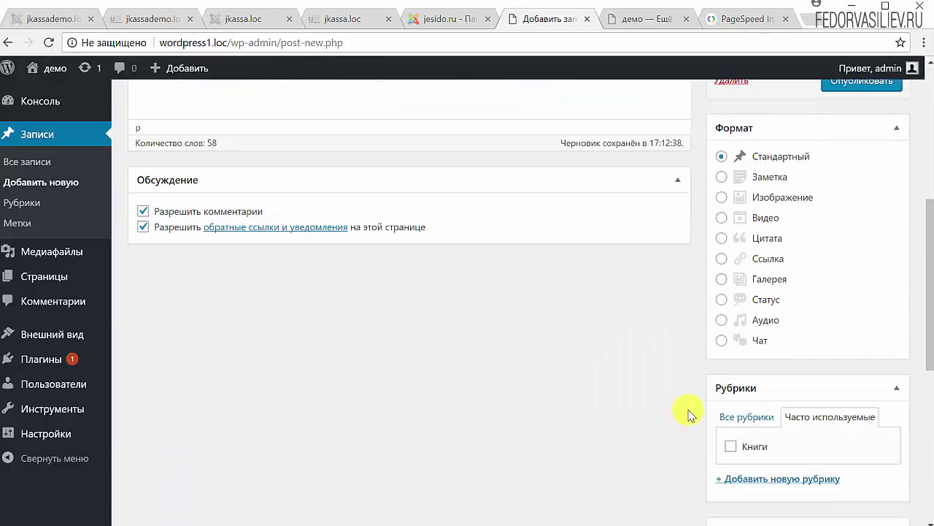
scroll(694, 385, down, 2)
right_click(748, 416)
click(768, 503)
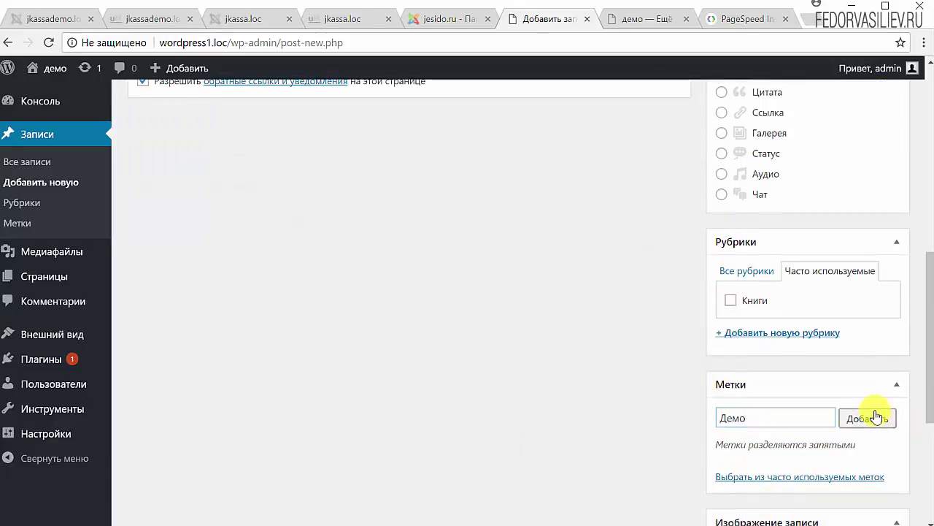
click(877, 417)
Copy 'запись' from the title and add it as a second tag
scroll(287, 311, up, 10)
drag(228, 138, 179, 141)
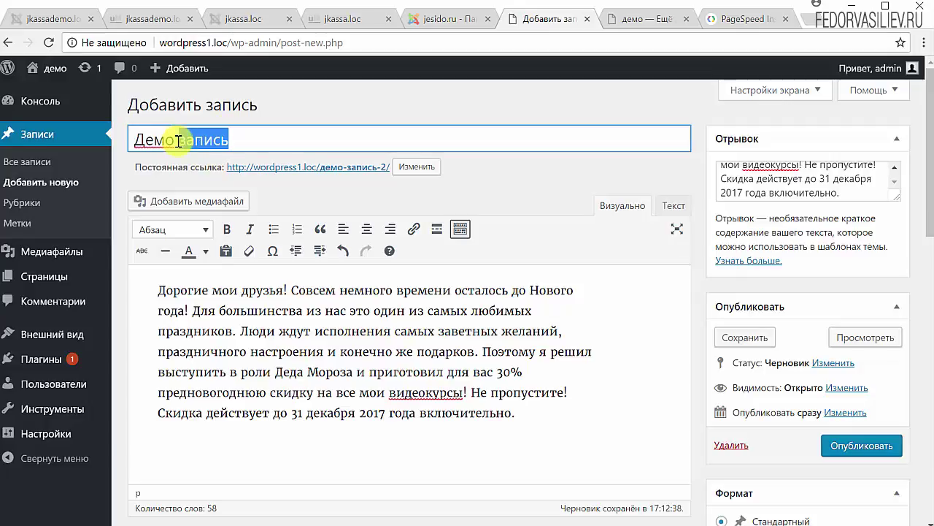
right_click(184, 139)
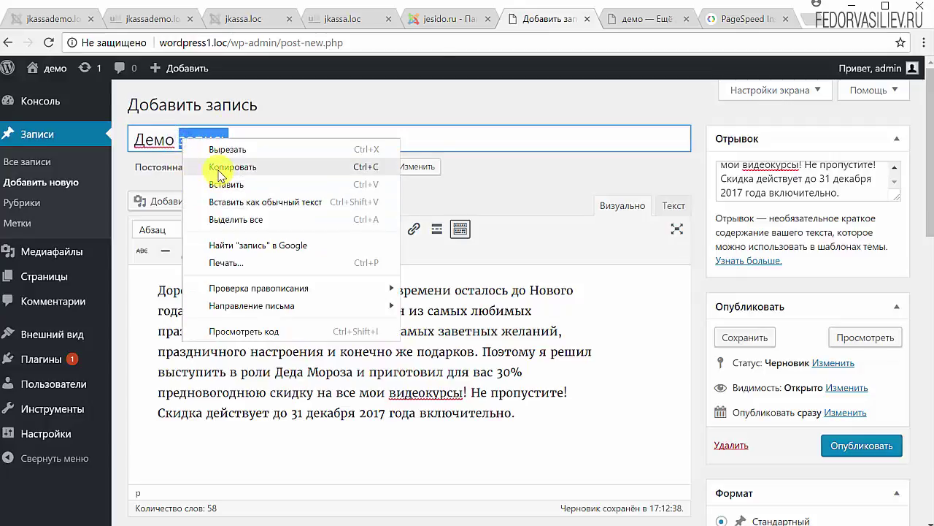
click(183, 167)
scroll(511, 329, down, 7)
right_click(748, 343)
click(755, 429)
click(847, 345)
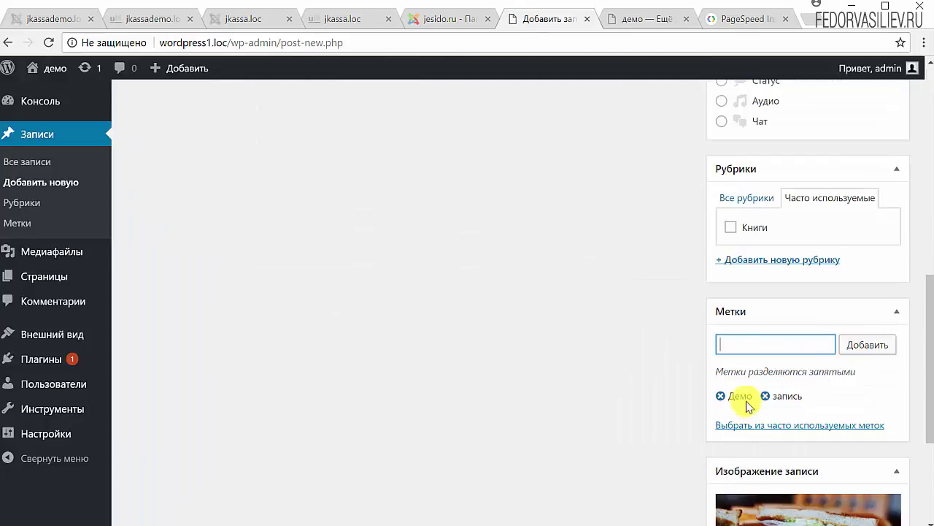
scroll(642, 365, up, 10)
scroll(676, 274, down, 3)
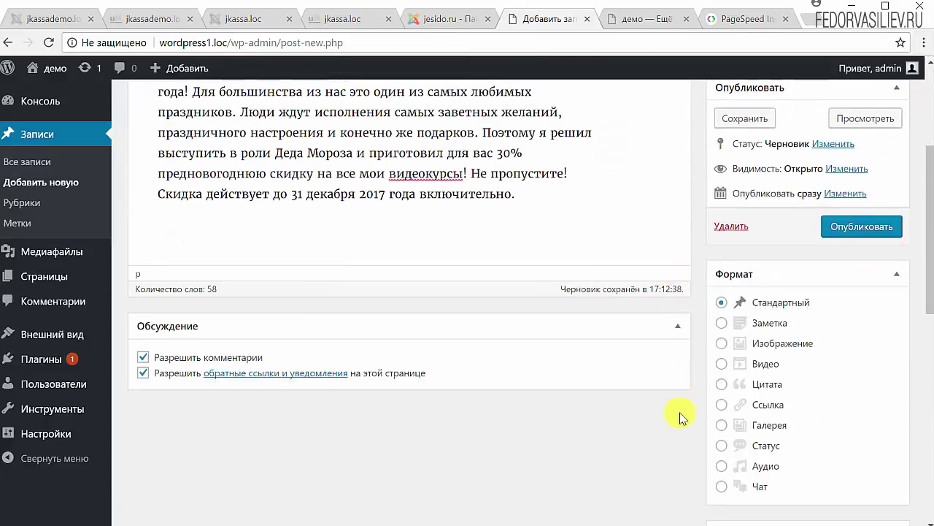
scroll(672, 380, up, 3)
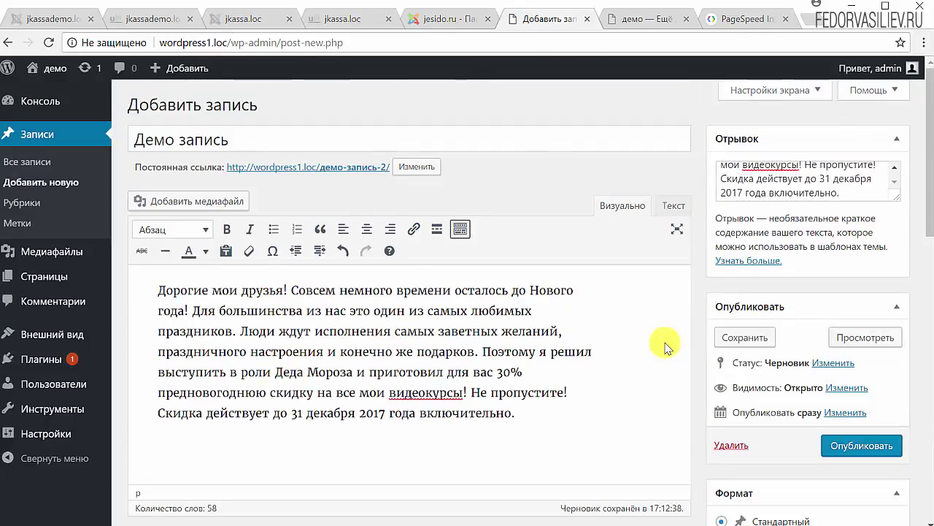
scroll(666, 342, down, 3)
scroll(666, 342, up, 3)
scroll(665, 345, down, 6)
Switch back to Все рубрики, publish 'Демо запись', and view the Записи list
scroll(666, 345, down, 5)
scroll(666, 345, up, 4)
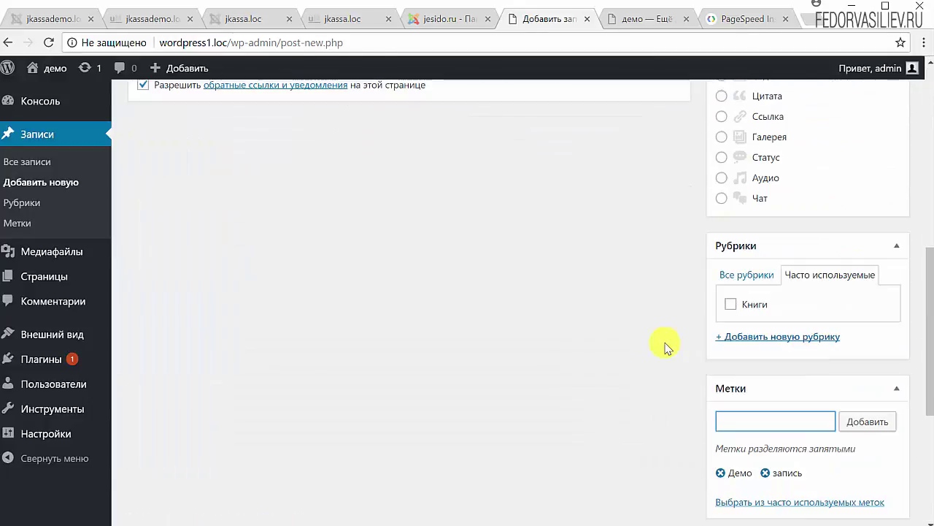
click(730, 275)
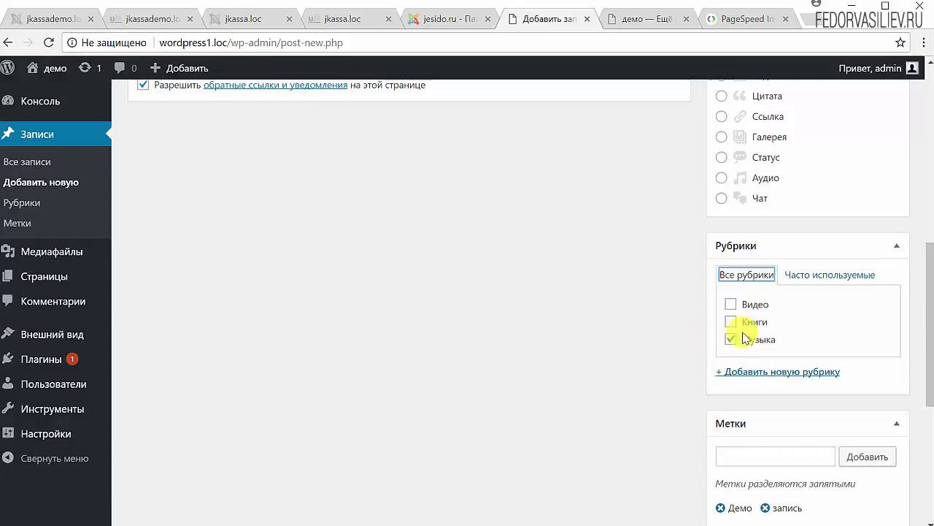
scroll(573, 310, up, 5)
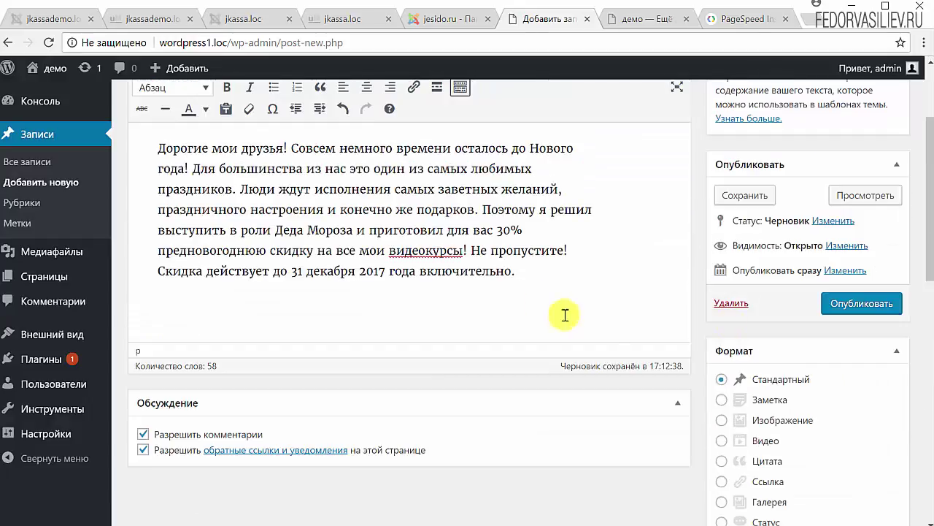
click(852, 310)
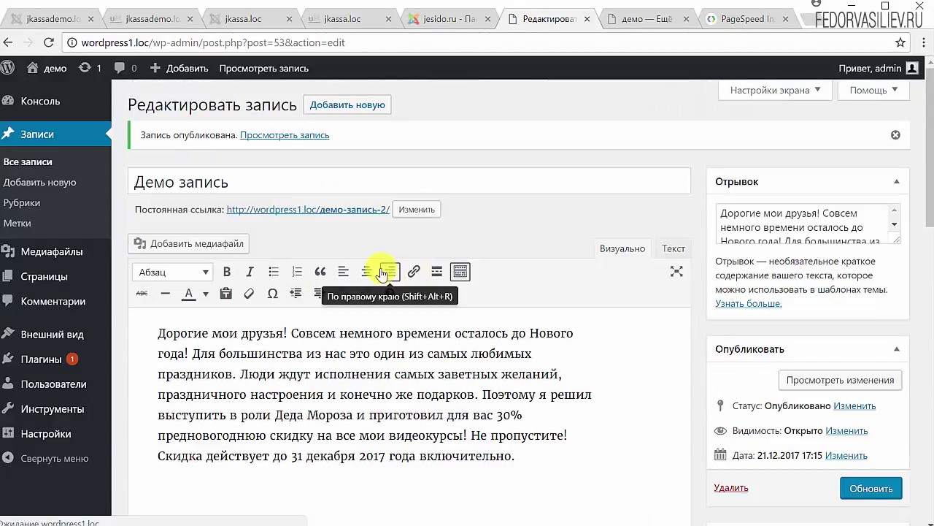
click(46, 134)
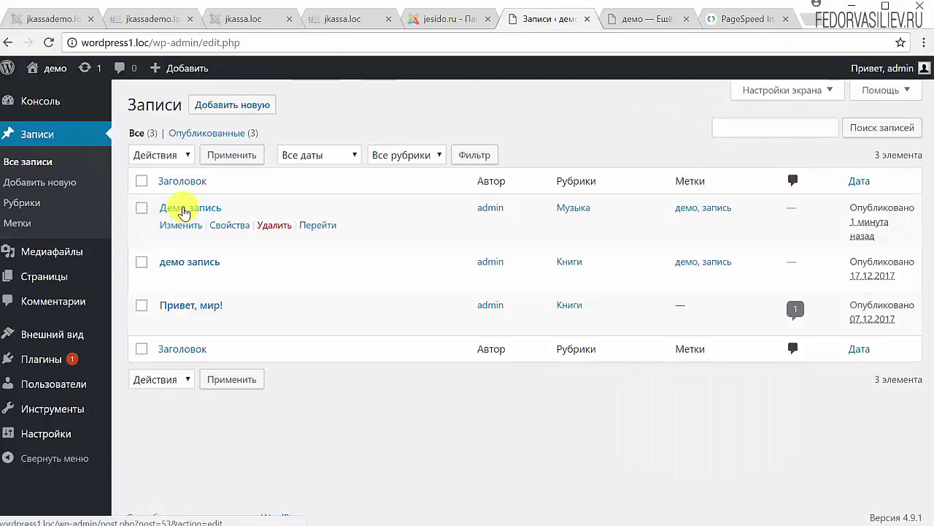
click(602, 20)
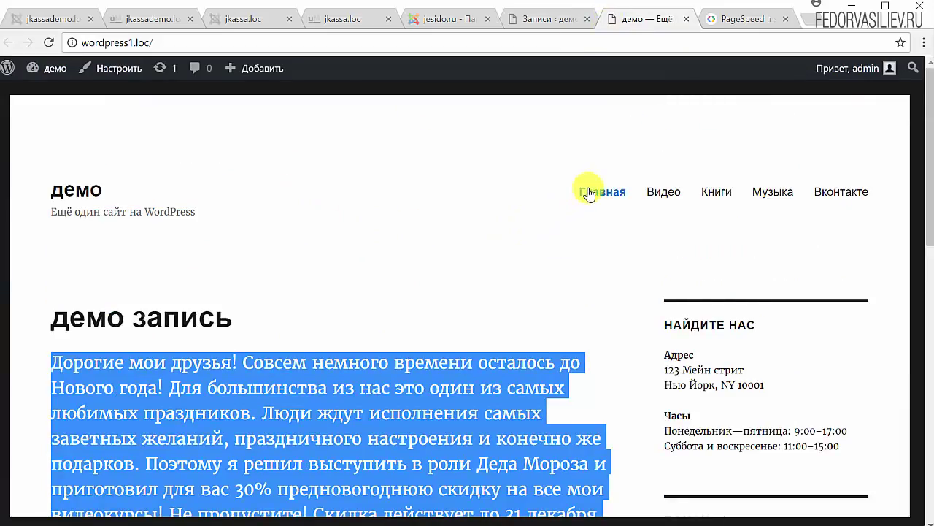
click(588, 193)
drag(246, 316, 129, 317)
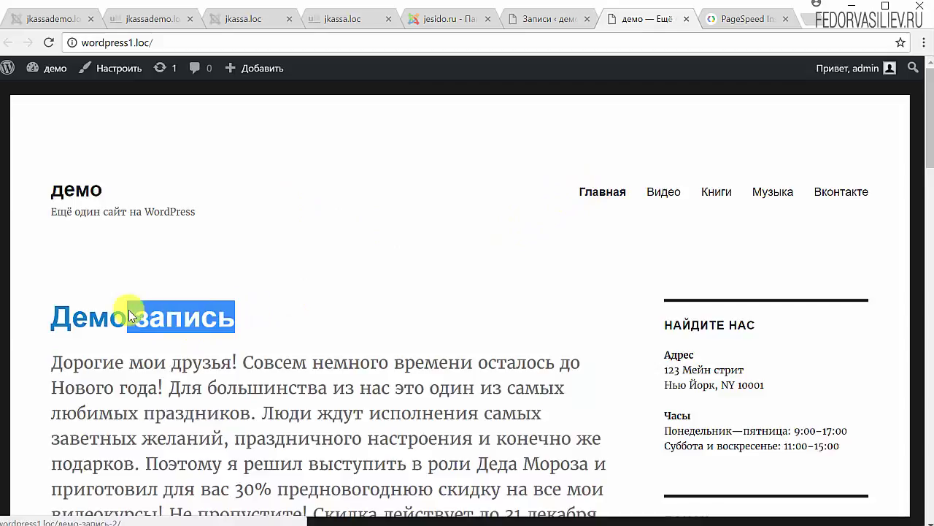
scroll(402, 227, down, 3)
scroll(402, 222, up, 2)
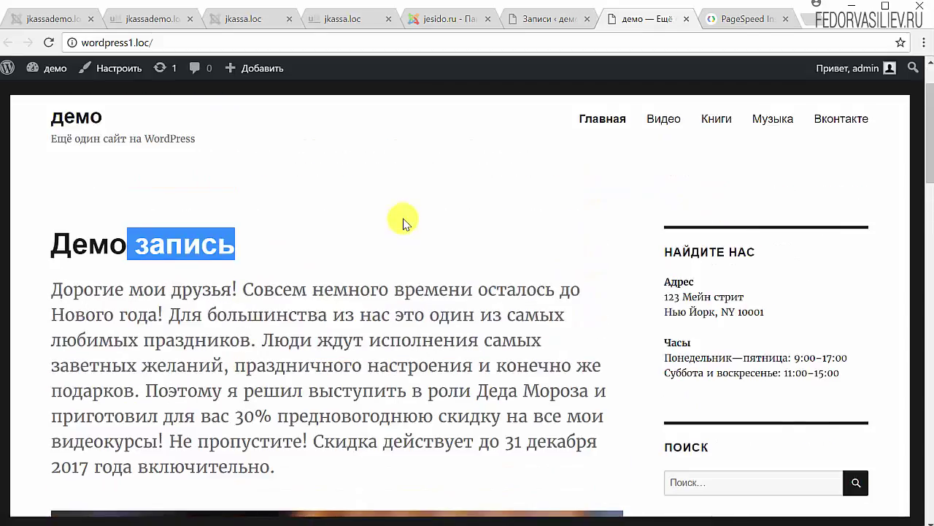
scroll(403, 223, down, 7)
scroll(403, 224, down, 1)
scroll(404, 221, up, 6)
scroll(403, 219, down, 4)
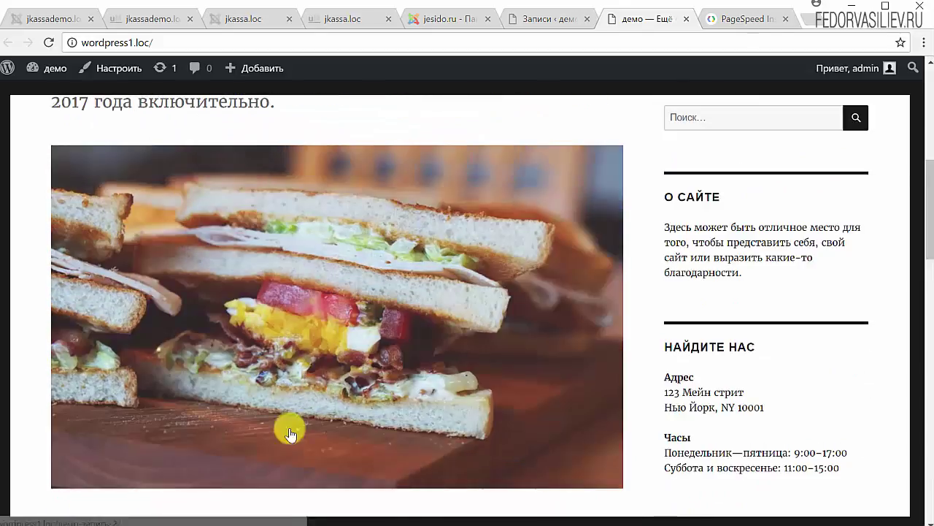
scroll(311, 383, up, 6)
scroll(312, 380, down, 2)
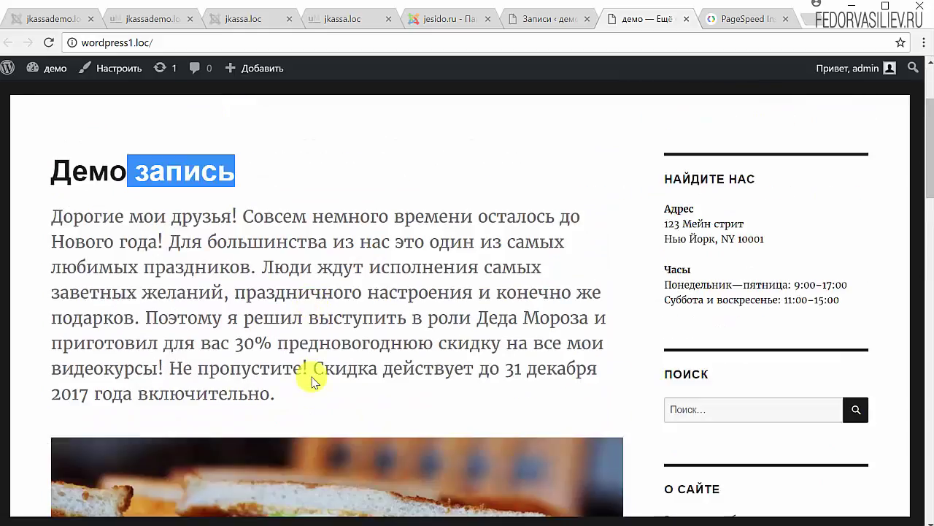
click(263, 411)
drag(285, 400, 46, 205)
click(402, 188)
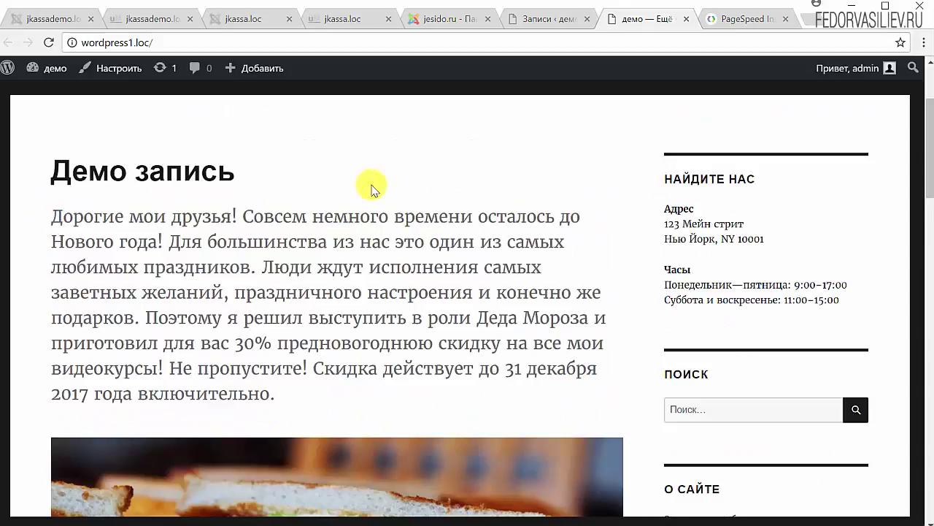
scroll(323, 267, up, 2)
scroll(322, 273, down, 4)
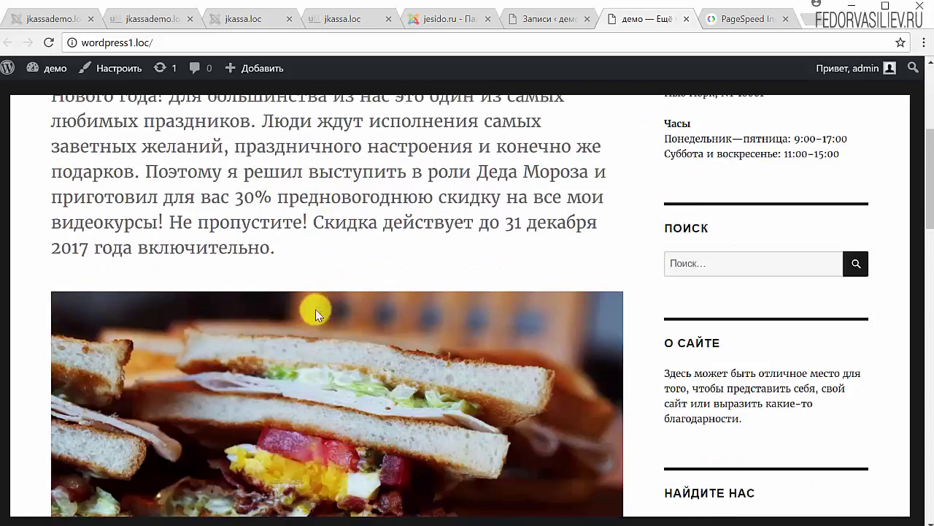
scroll(321, 280, down, 4)
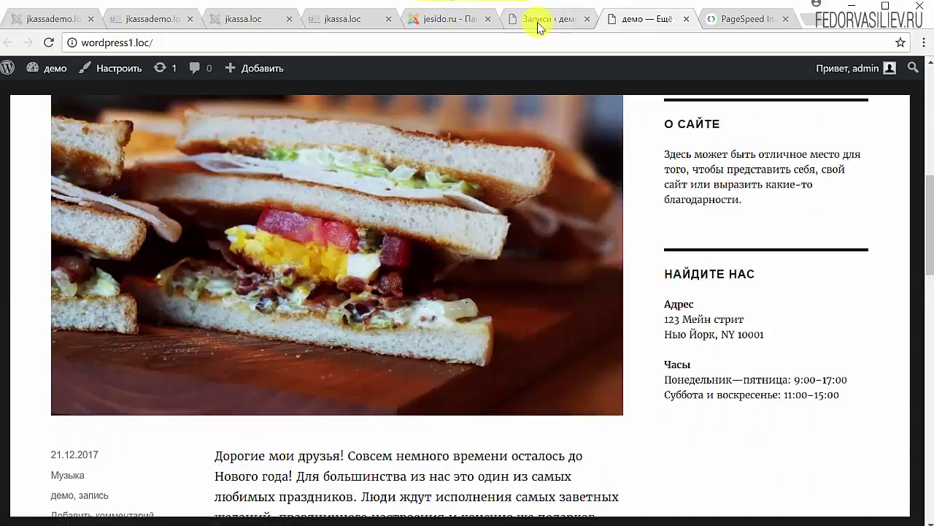
click(538, 20)
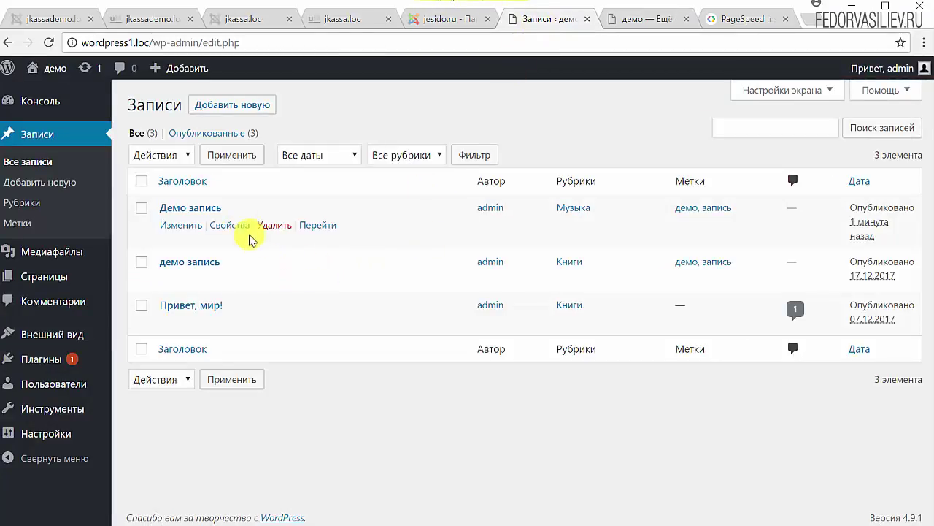
Open Демо запись in the editor, then browse the live post with its sandwich image on the front page
click(194, 208)
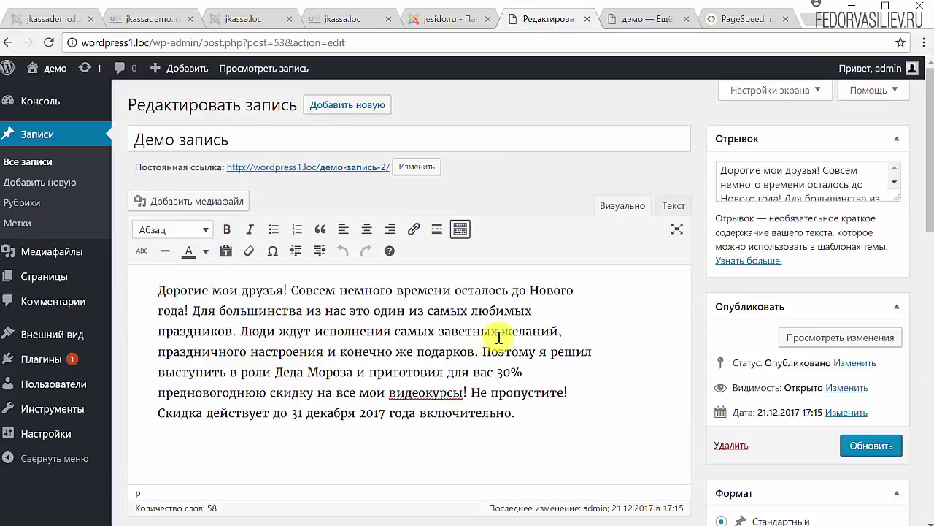
click(634, 20)
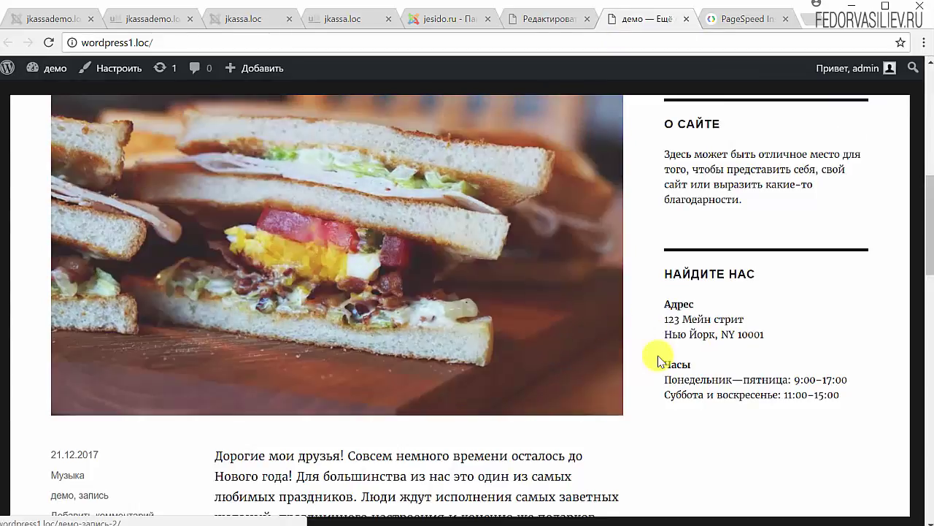
scroll(682, 330, up, 2)
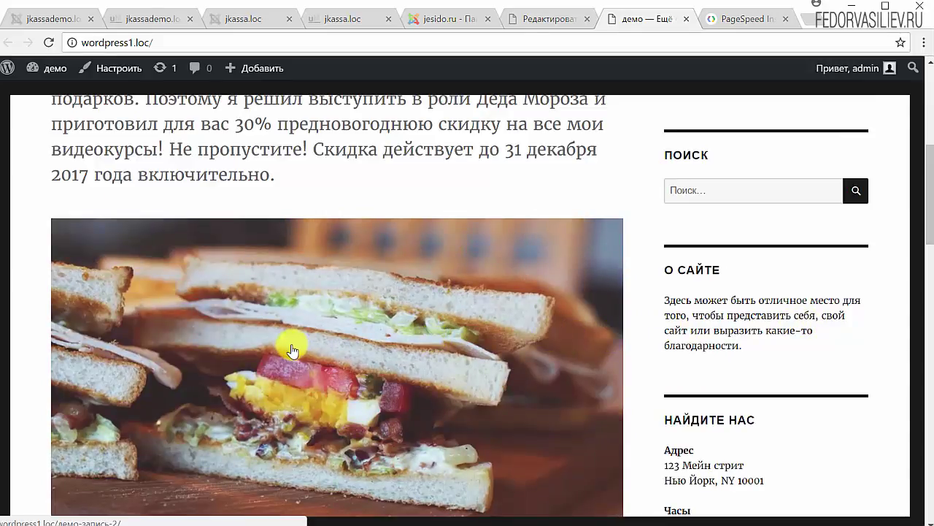
scroll(277, 344, up, 3)
scroll(146, 336, up, 2)
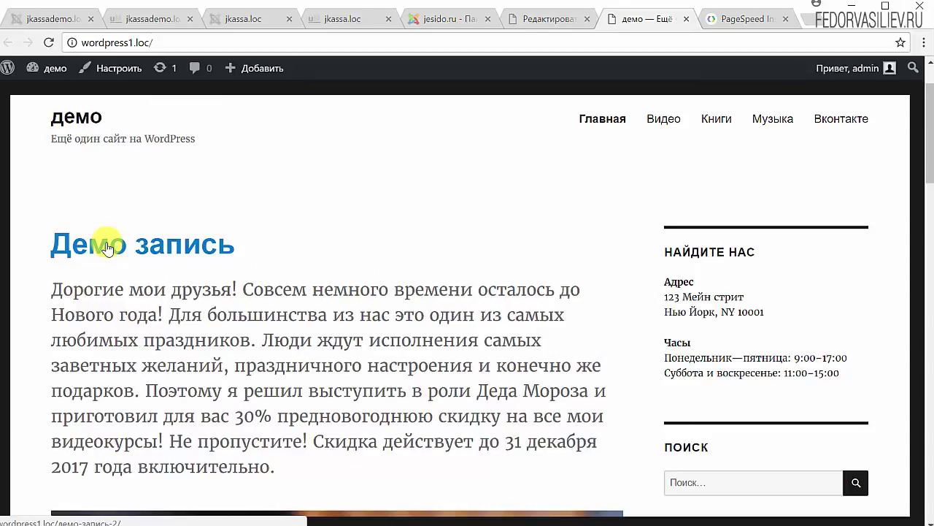
scroll(173, 270, down, 7)
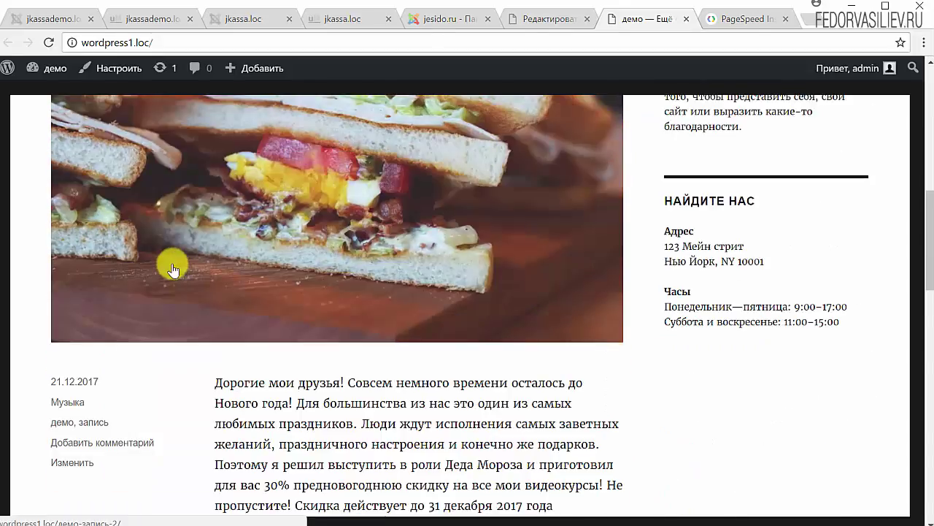
scroll(172, 266, down, 4)
scroll(192, 265, up, 3)
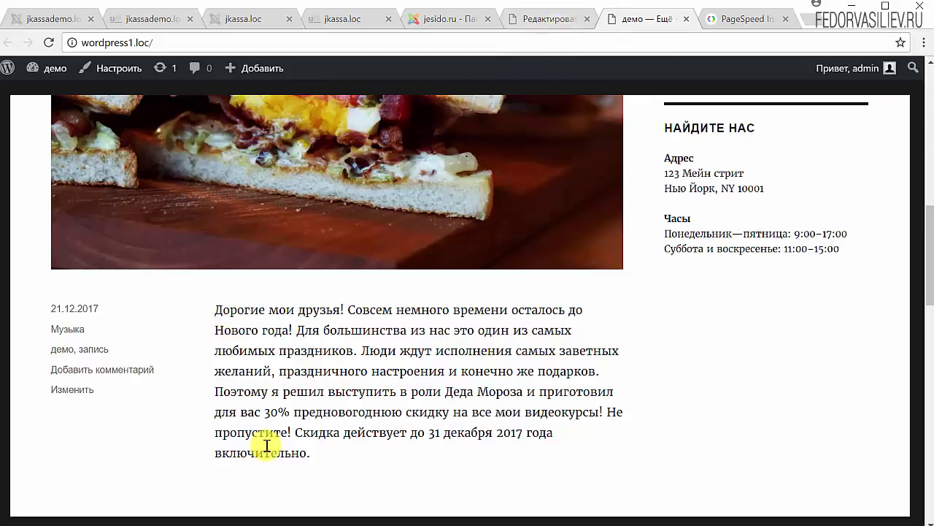
scroll(219, 398, down, 1)
drag(327, 387, 214, 236)
Insert a Read More break at the start of the post body
click(530, 19)
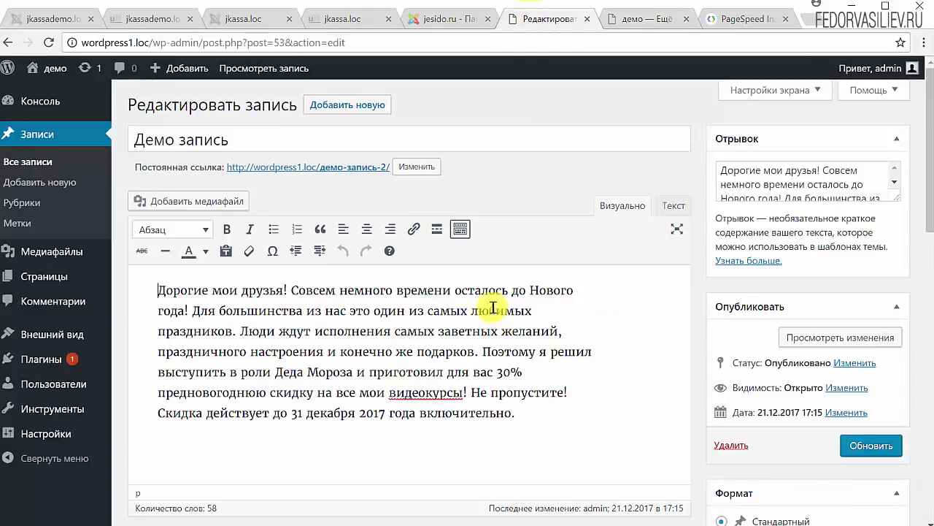
drag(721, 170, 834, 213)
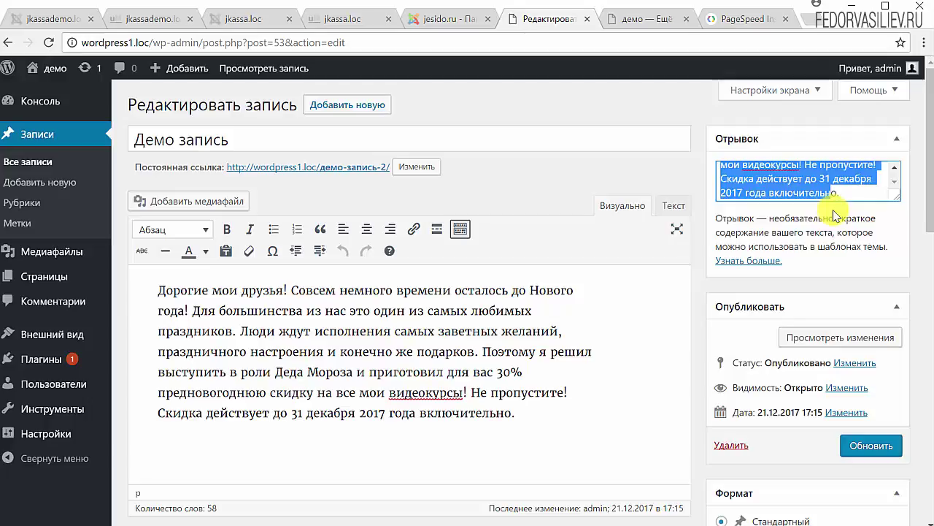
click(148, 269)
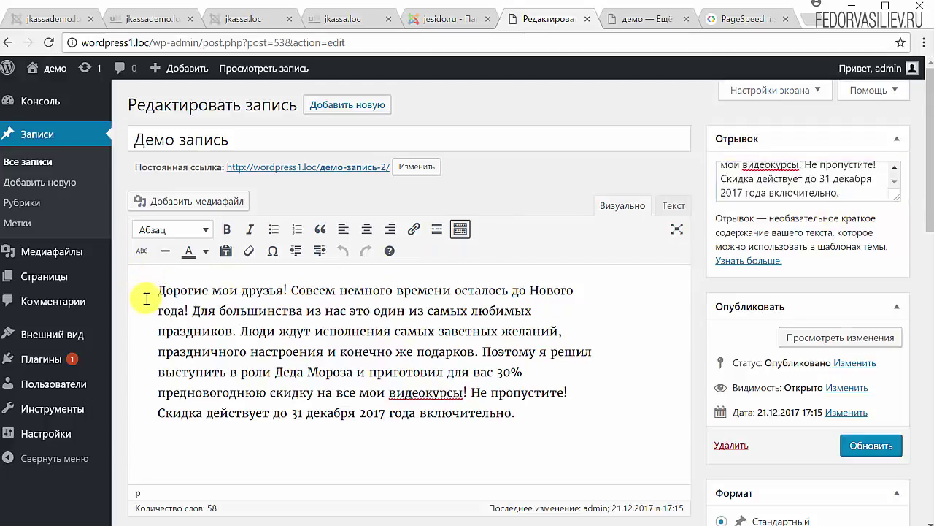
click(441, 232)
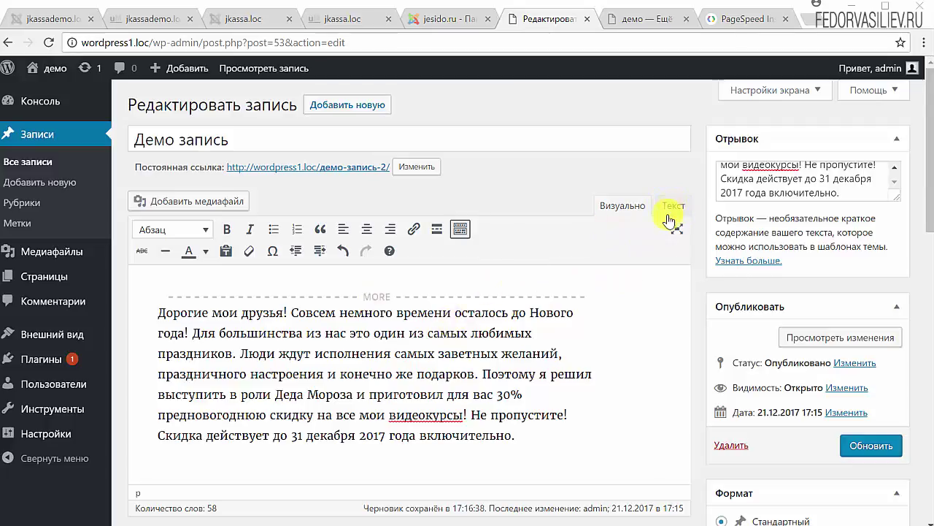
In the Текст view, put the <!--more--> tag on its own line, then return to Визуально
click(674, 207)
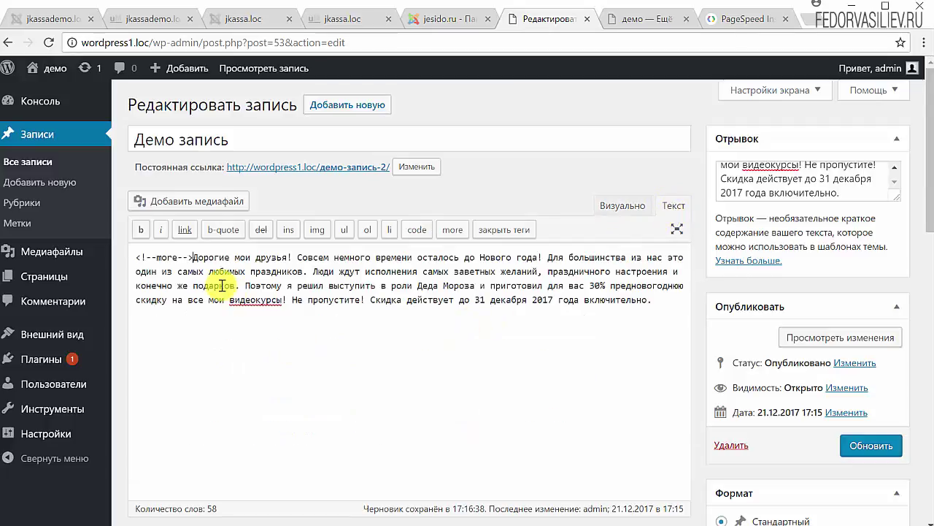
drag(193, 257, 133, 258)
click(188, 271)
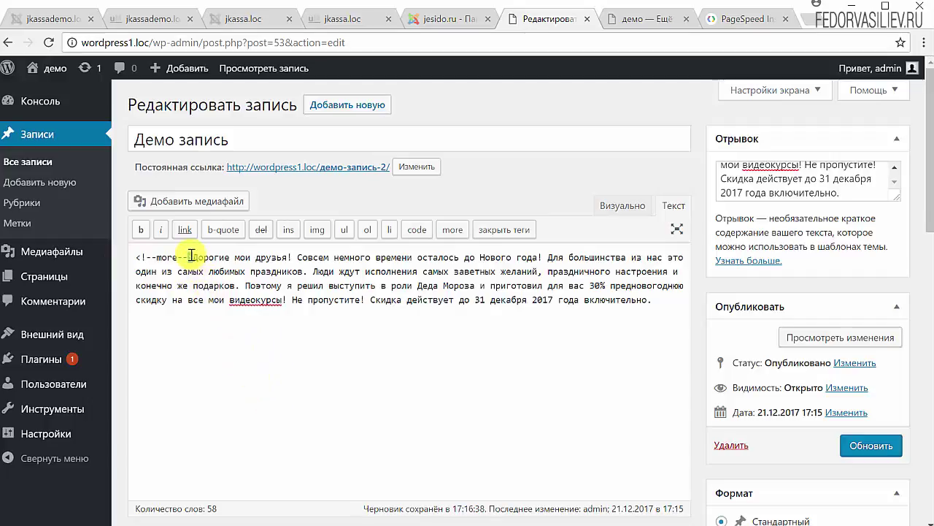
click(193, 257)
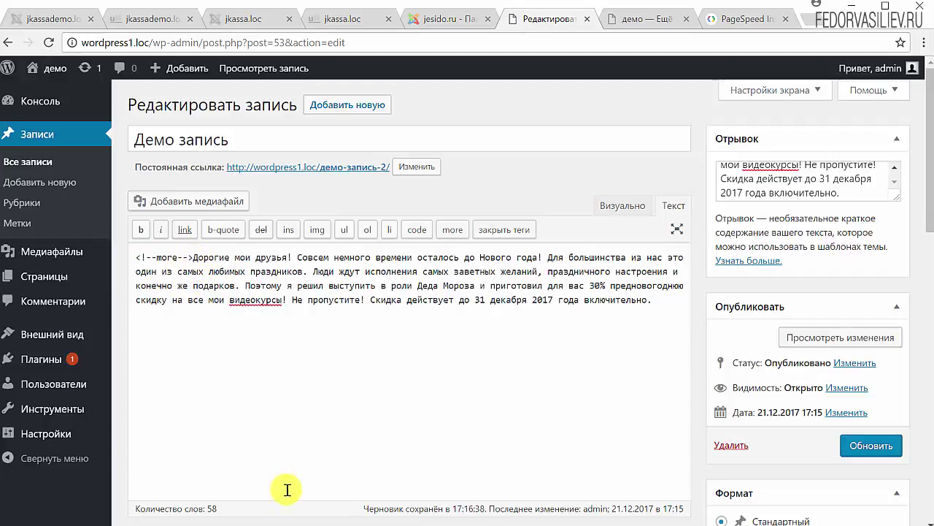
key(Return)
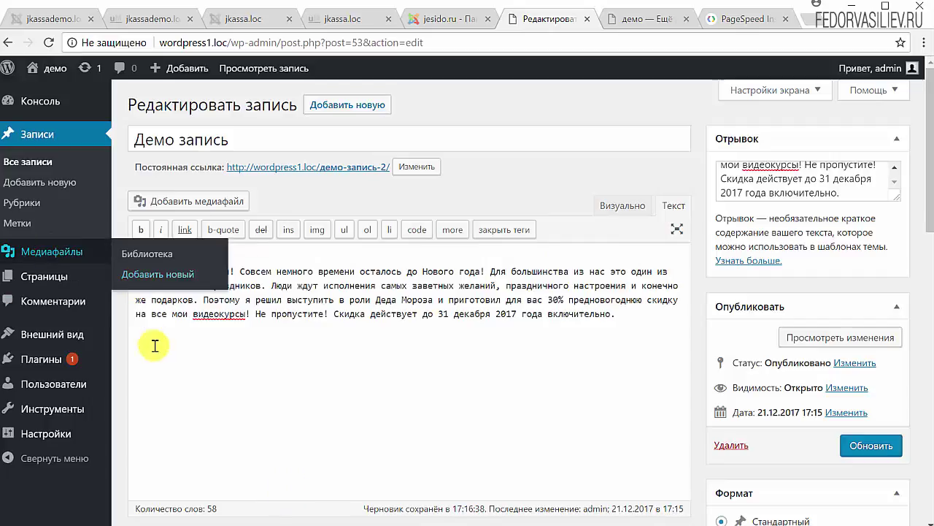
click(621, 207)
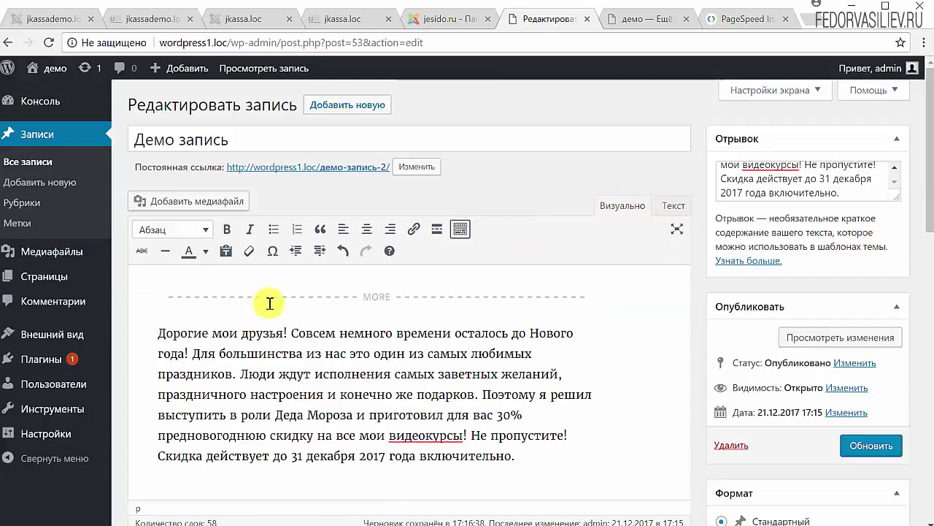
Save the updated post and reload the site to show the change
click(856, 454)
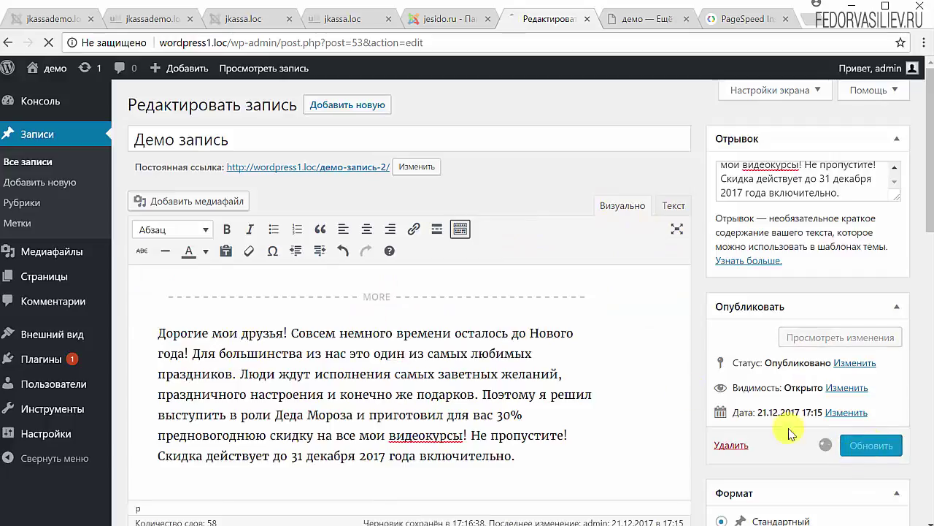
click(619, 20)
key(F5)
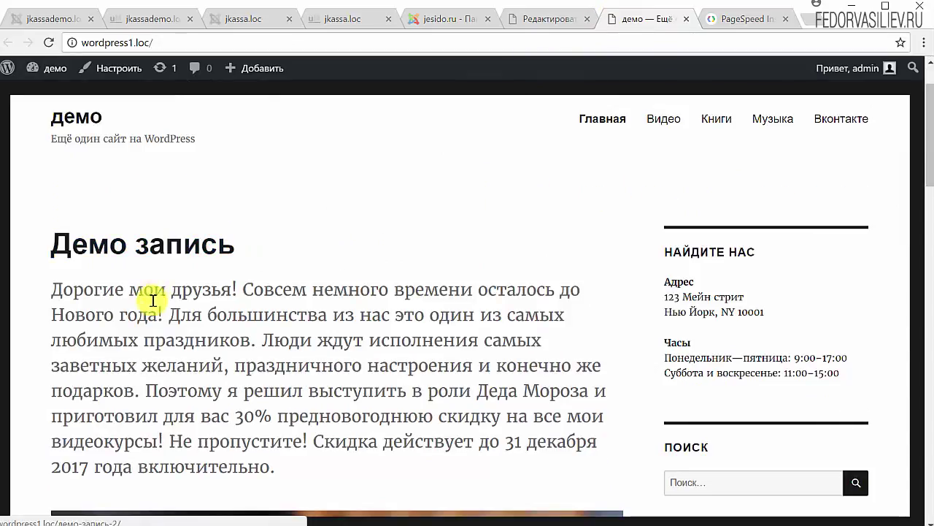
Scroll past the post preview on the home page and open the Демо запись single post page
scroll(150, 299, down, 5)
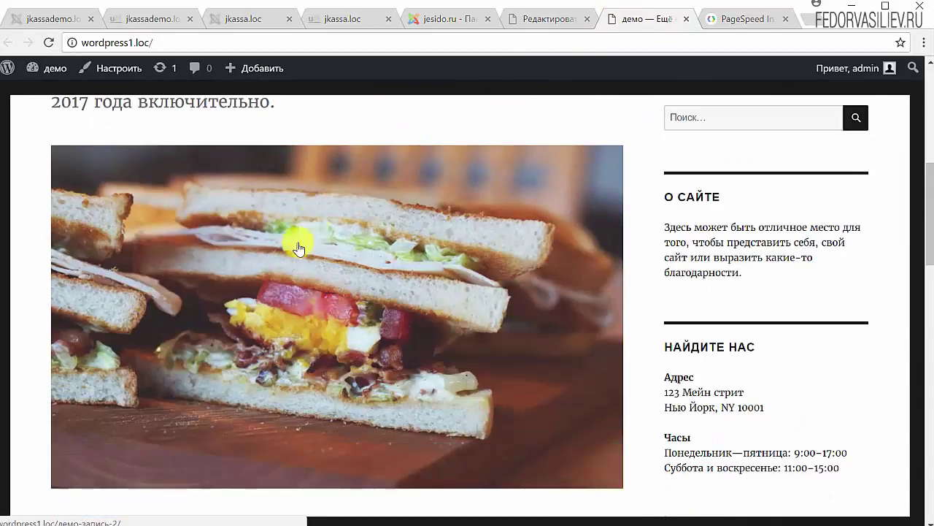
scroll(314, 223, down, 3)
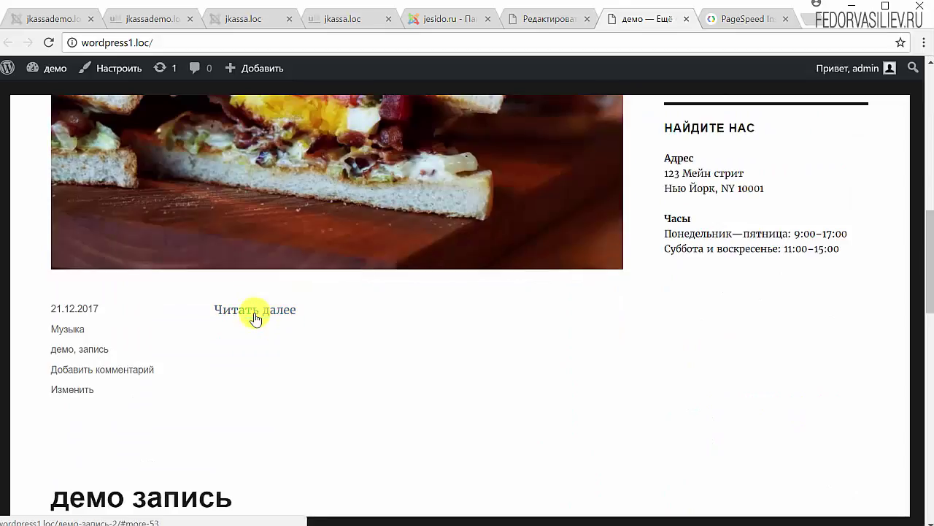
drag(42, 309, 231, 417)
click(230, 417)
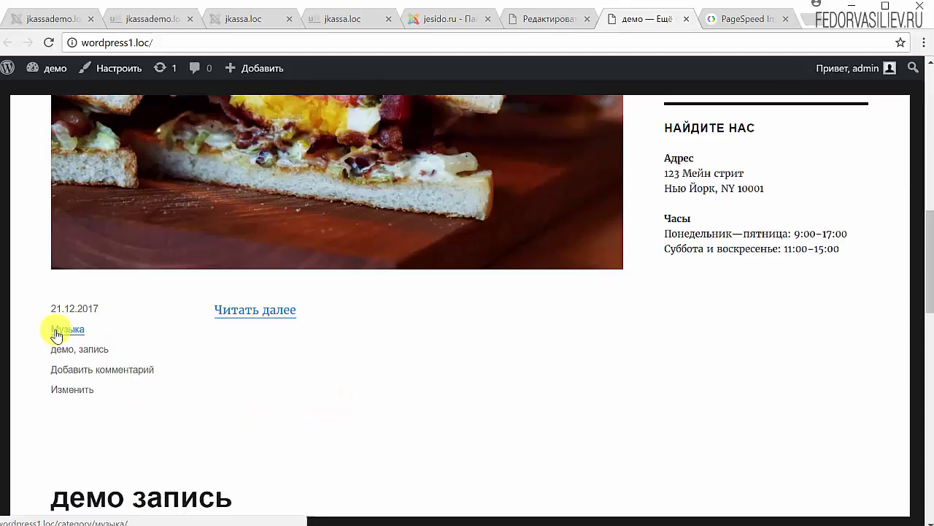
scroll(223, 350, up, 2)
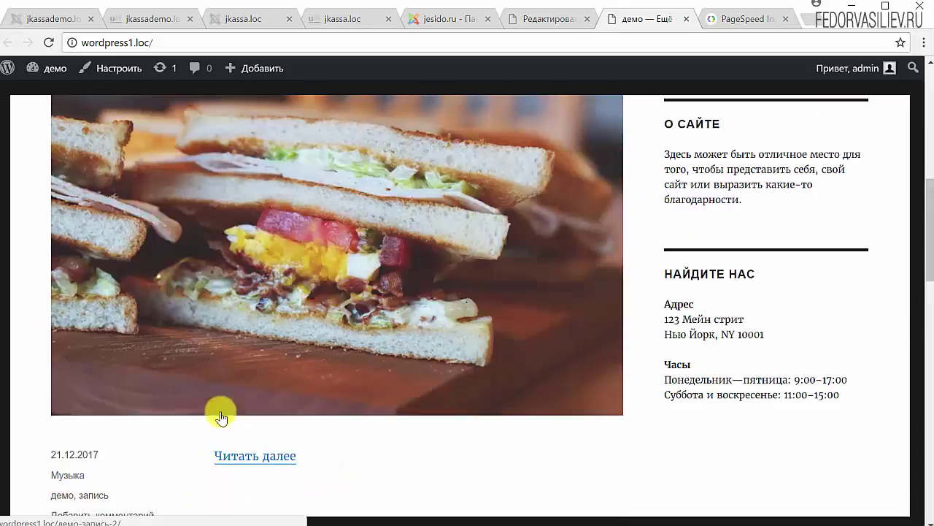
scroll(231, 465, up, 3)
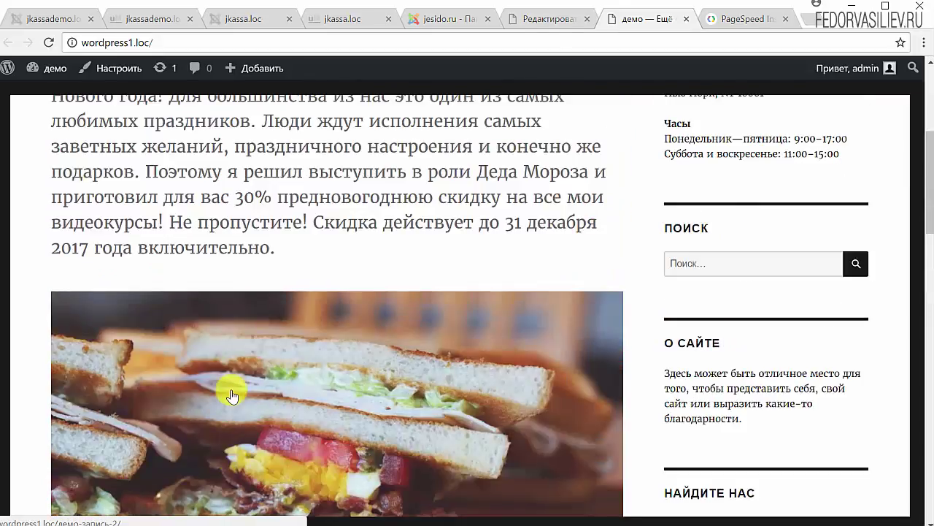
scroll(232, 395, up, 4)
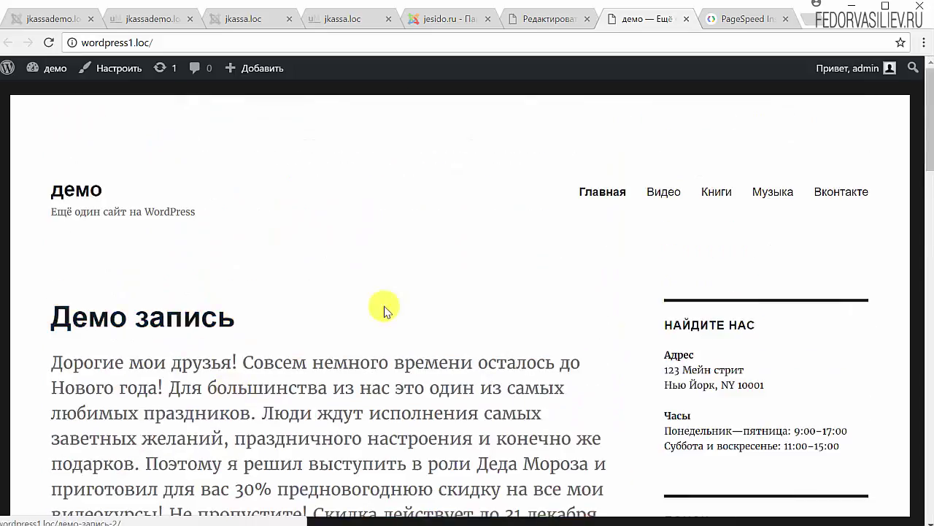
scroll(382, 309, down, 4)
click(308, 400)
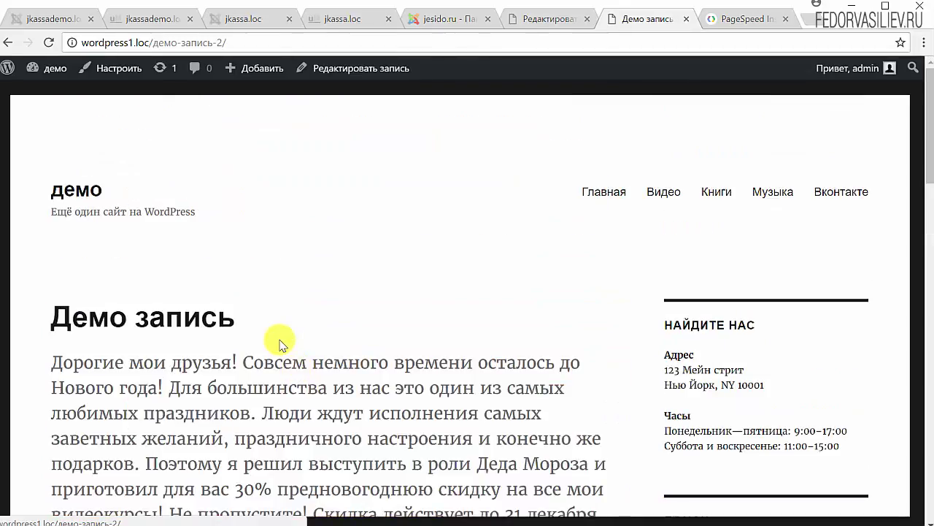
scroll(281, 333, down, 8)
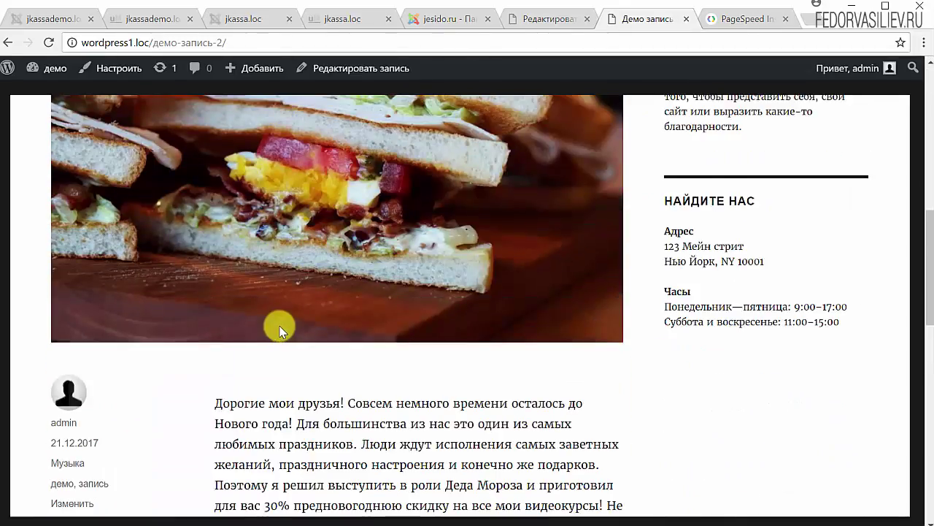
scroll(281, 330, down, 2)
Drag the Featured Image box up to sit right below the Excerpt box, then return to the live post
click(515, 19)
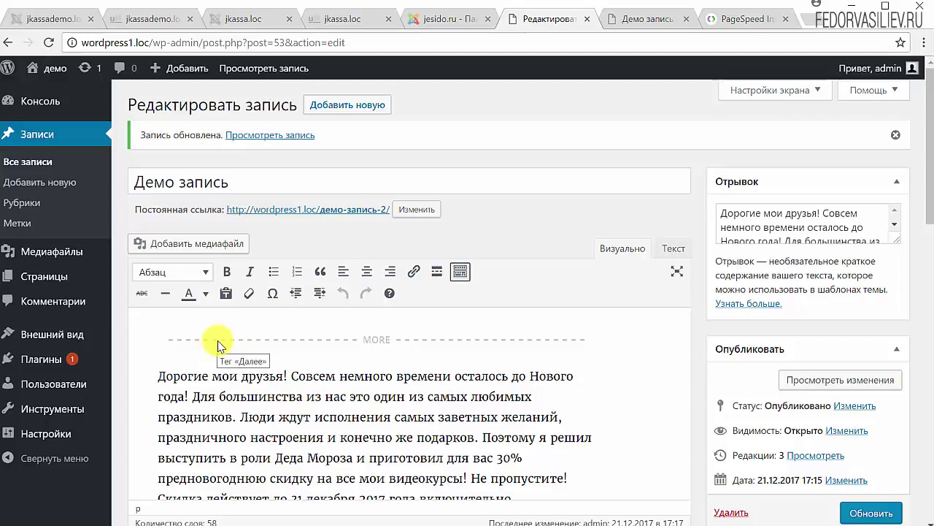
scroll(652, 240, down, 15)
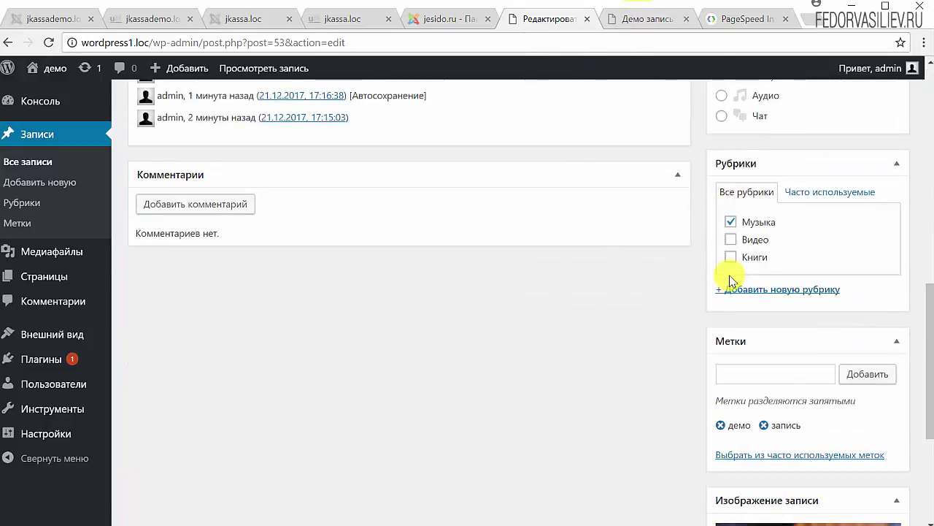
scroll(732, 281, down, 4)
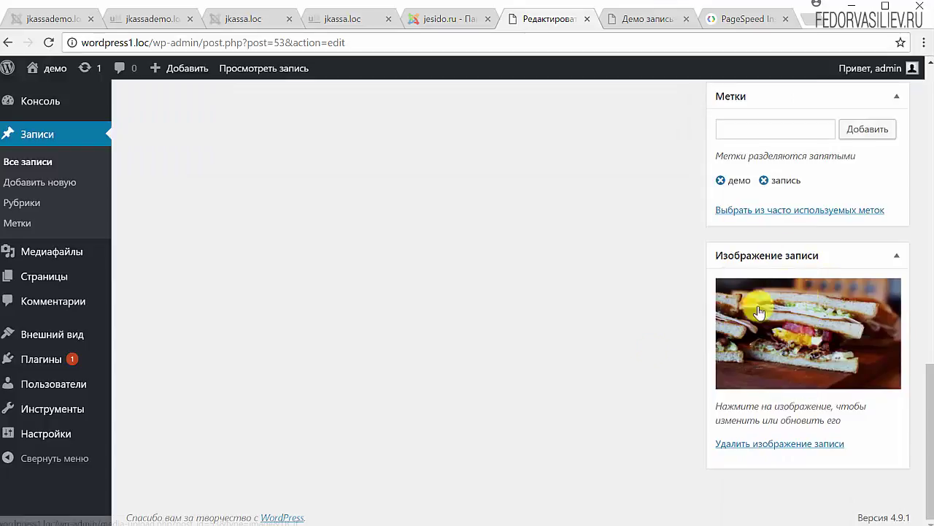
drag(730, 257, 720, 140)
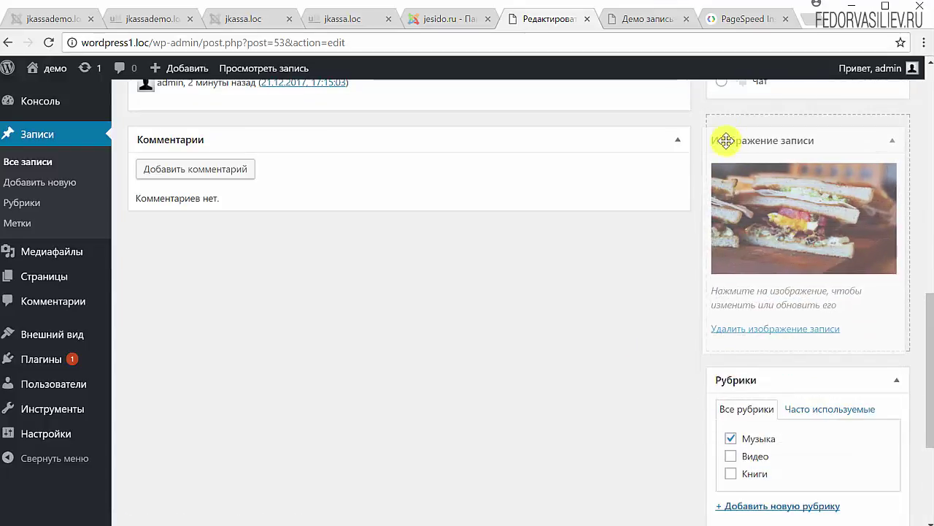
scroll(596, 274, up, 2)
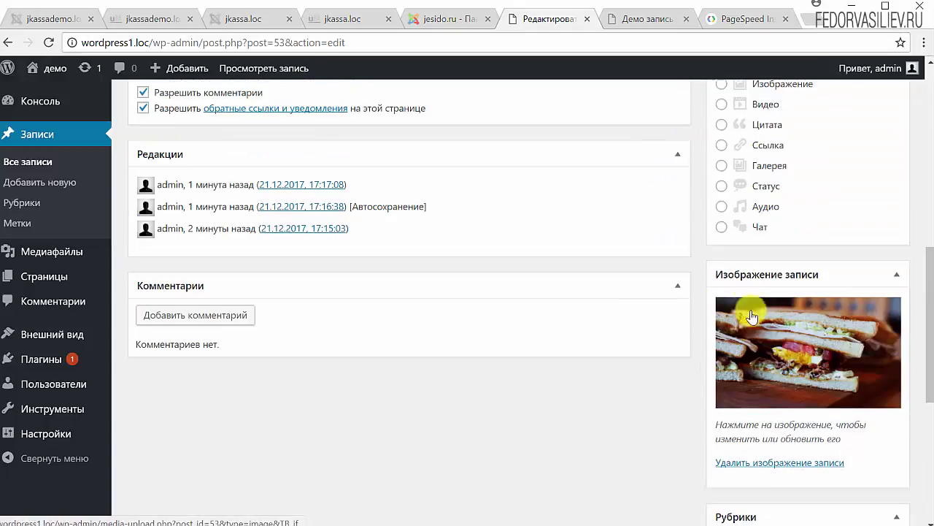
drag(747, 259, 721, 164)
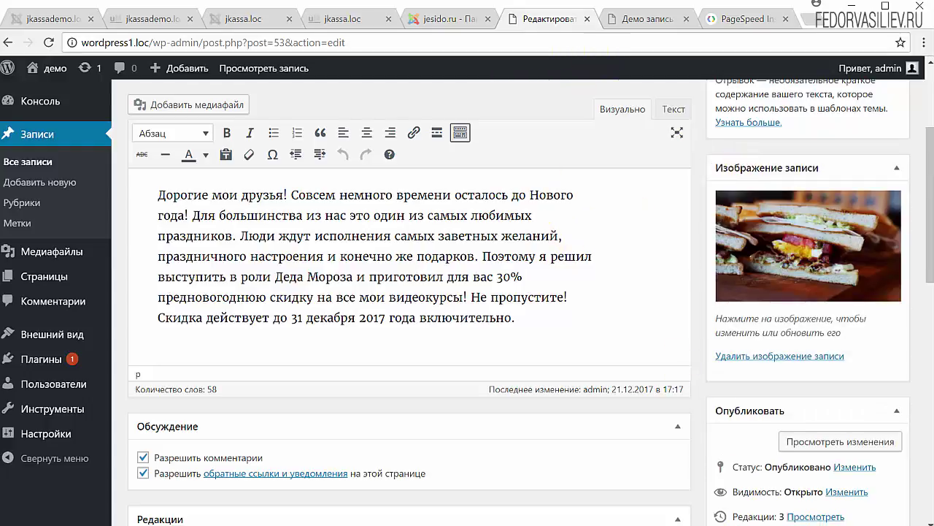
key(ctrl+Tab)
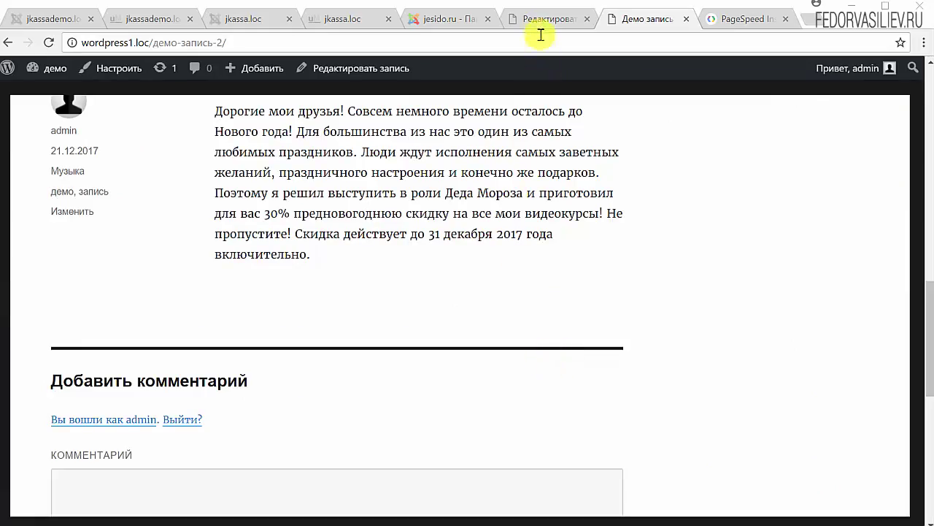
Scroll through the post editor's Discussion, Publish, Categories and Tags boxes to review the settings
click(544, 28)
scroll(382, 428, up, 3)
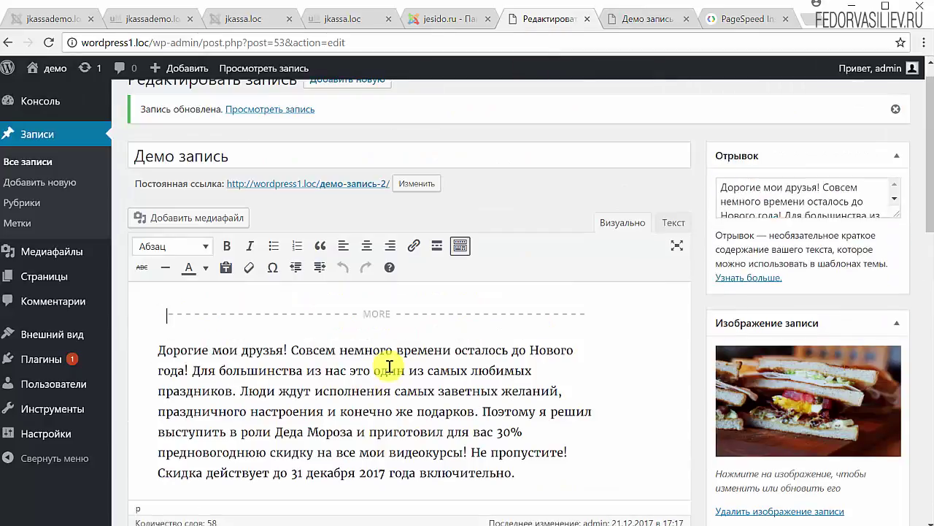
scroll(228, 307, up, 1)
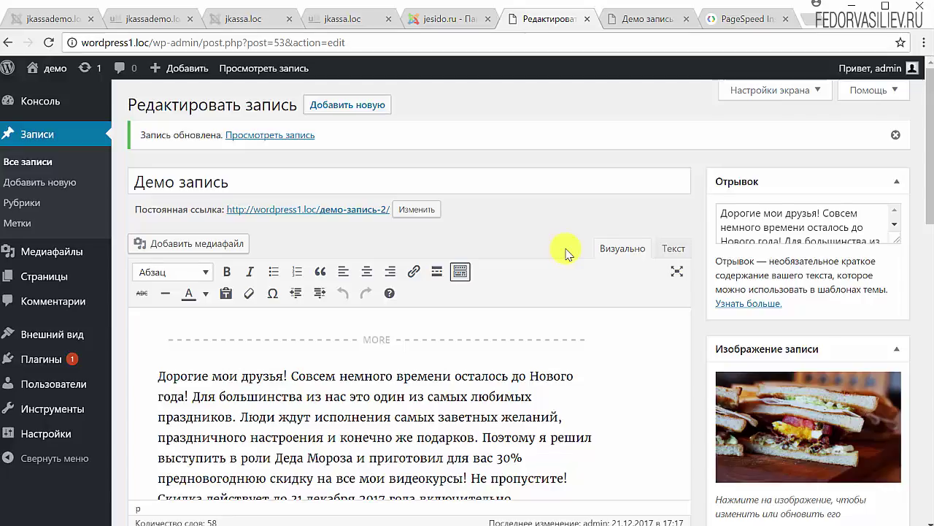
scroll(567, 253, down, 5)
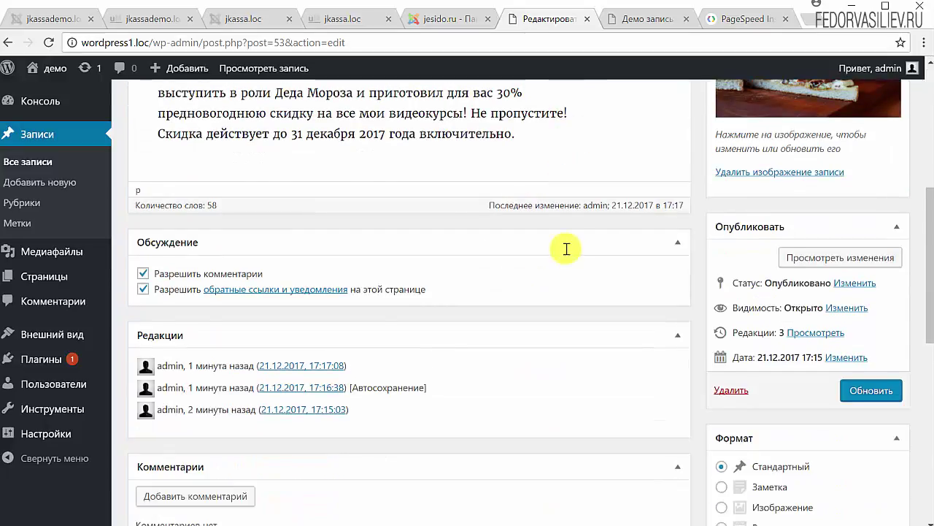
scroll(567, 249, down, 2)
scroll(567, 252, down, 5)
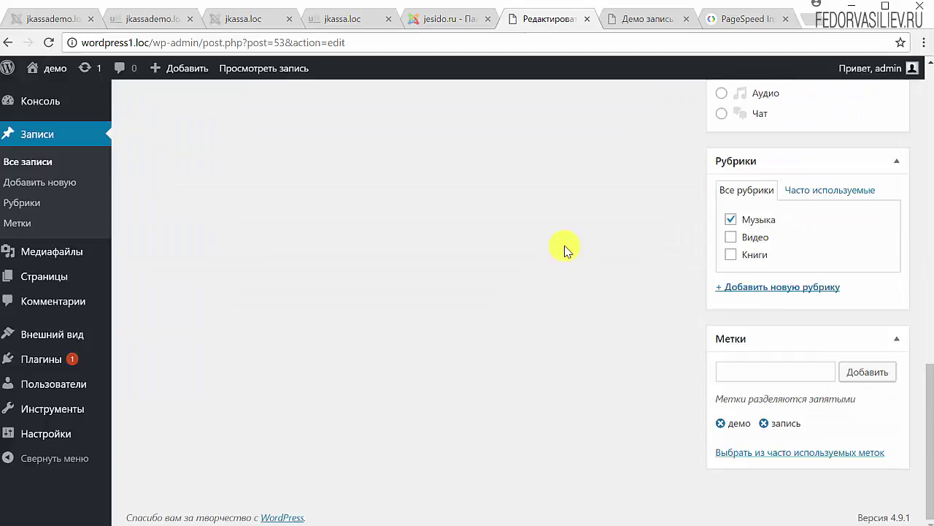
scroll(566, 249, up, 6)
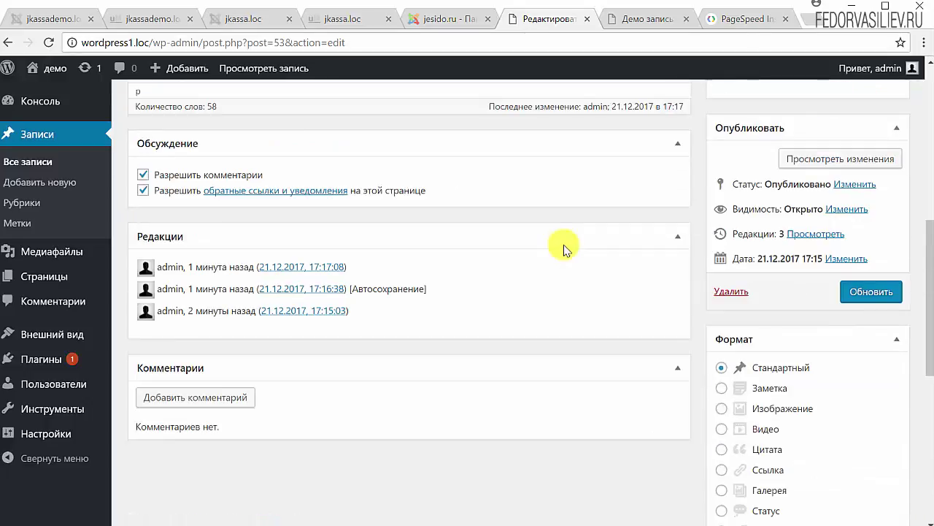
scroll(563, 248, up, 5)
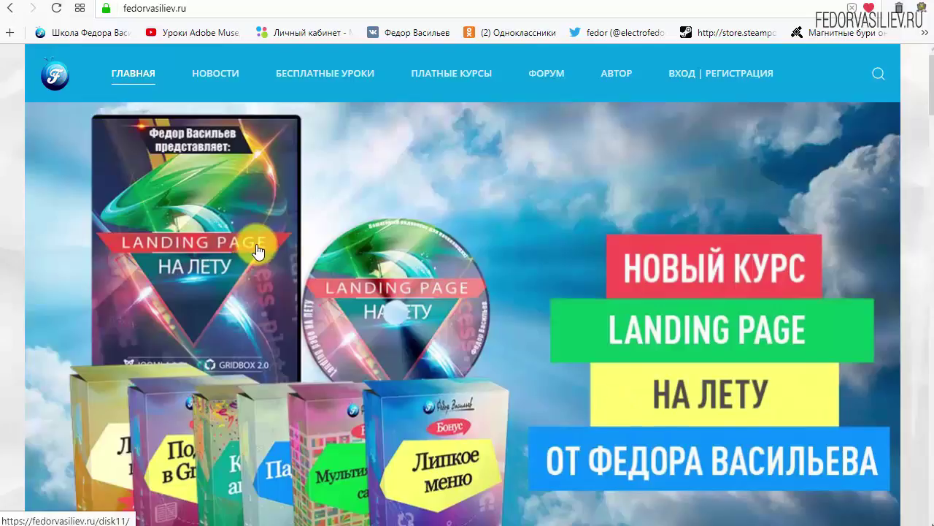
Go to ВХОД | РЕГИСТРАЦИЯ and follow the ЕЩЁ НЕТ УЧЁТНОЙ ЗАПИСИ? link to the registration form
mouse_move(183, 65)
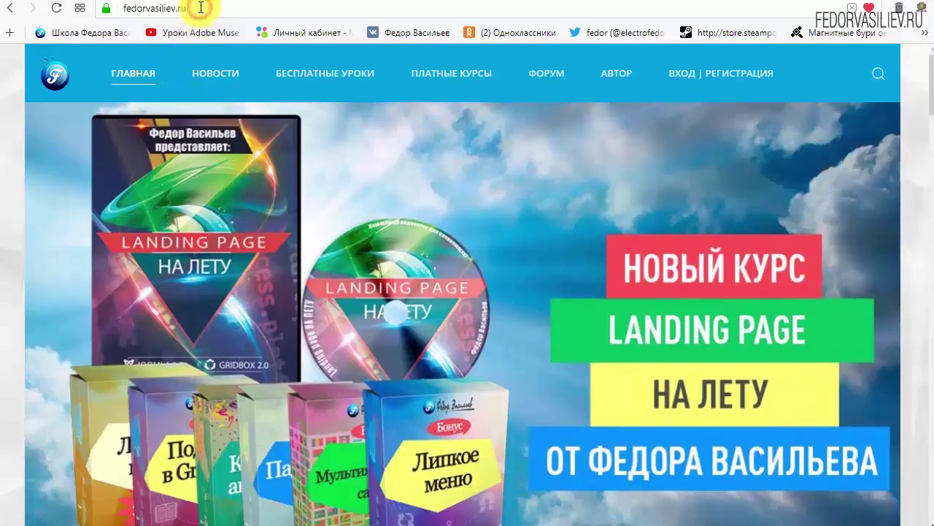
click(199, 8)
click(200, 9)
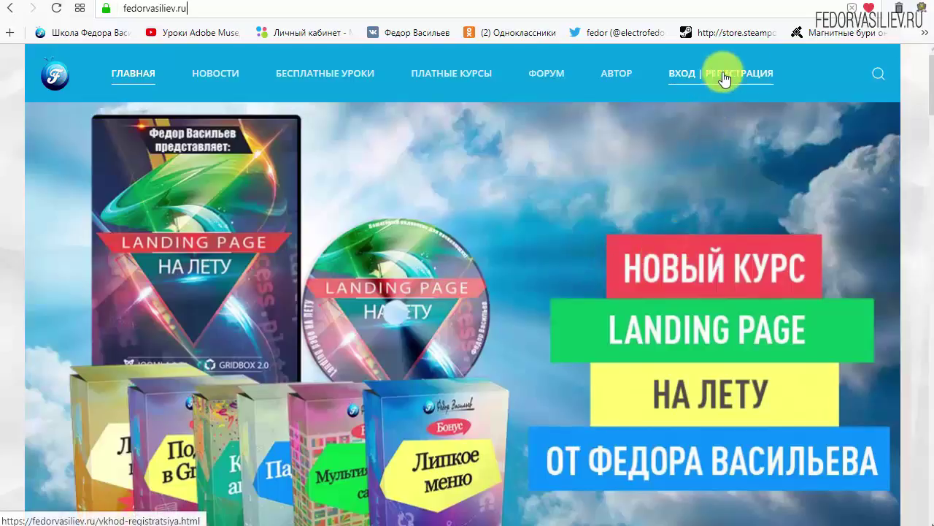
click(690, 78)
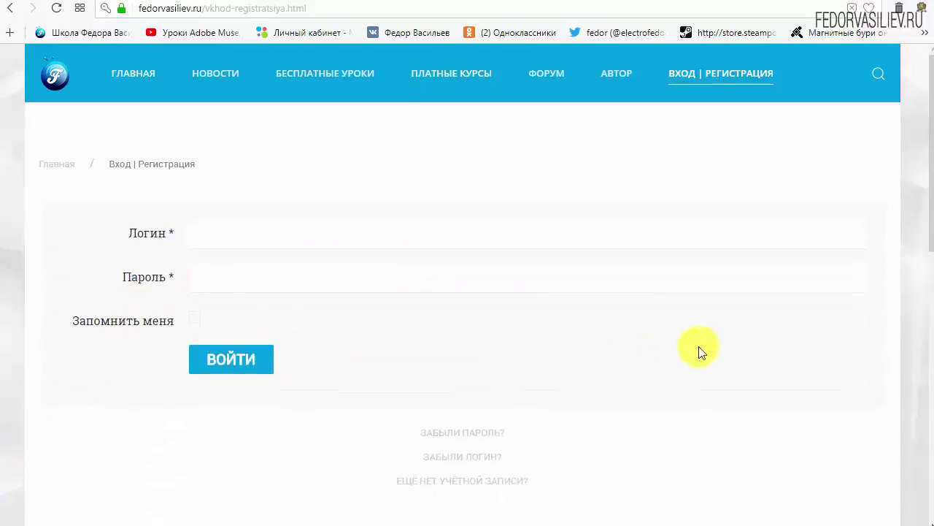
scroll(699, 344, down, 1)
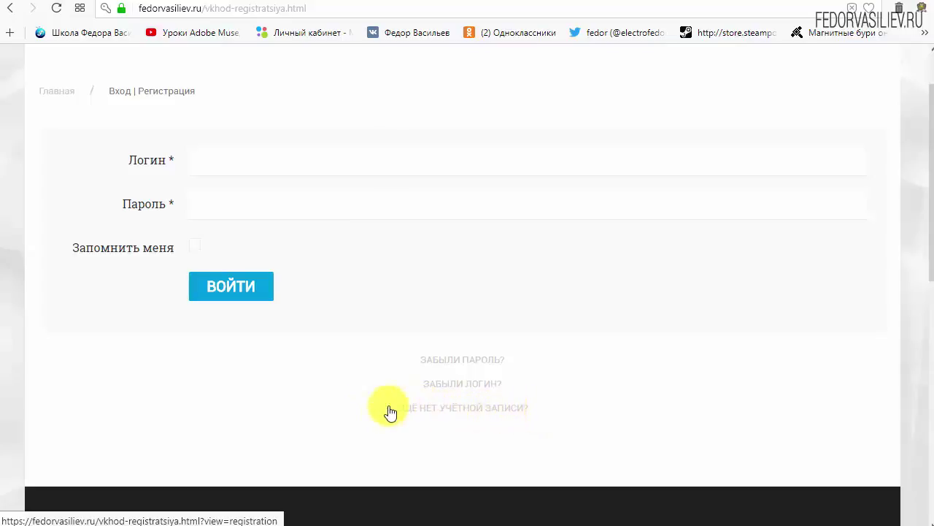
click(436, 407)
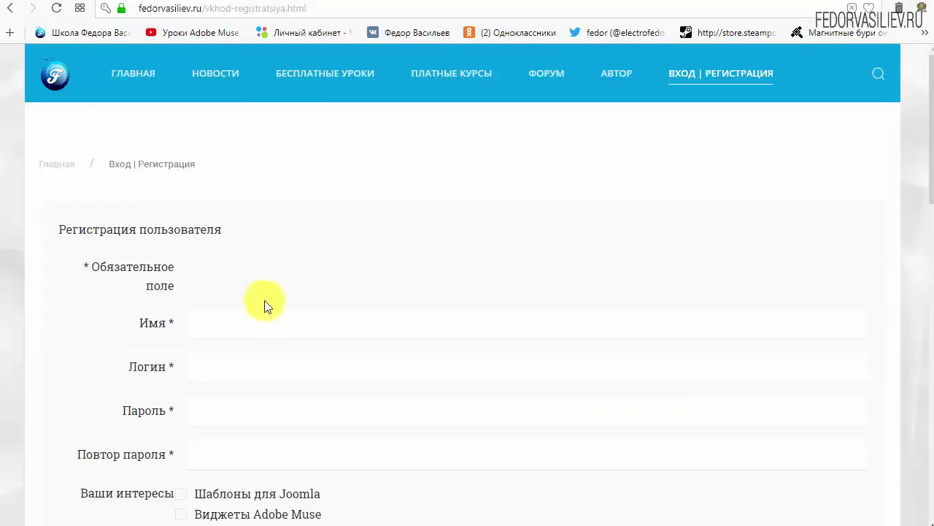
Fill in the Имя and Логин fields of the registration form
scroll(468, 197, down, 1)
scroll(469, 198, down, 1)
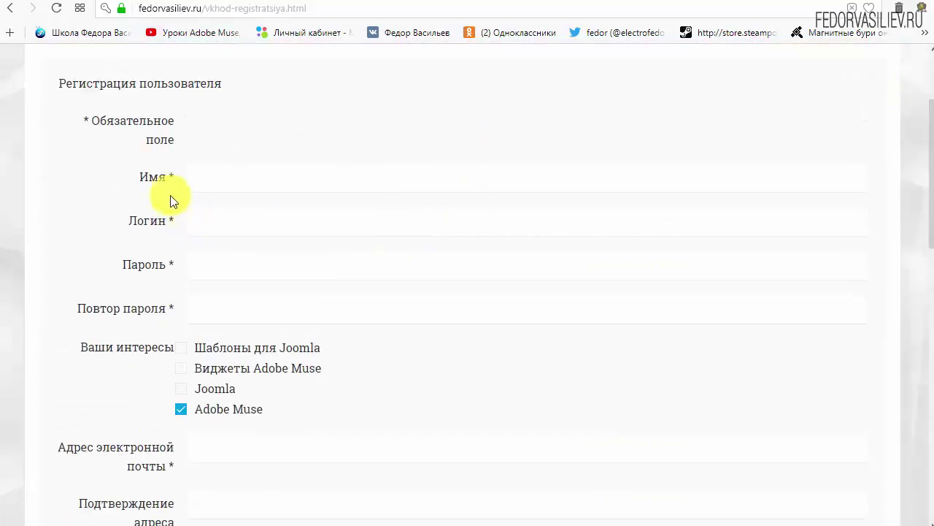
click(250, 180)
text(w)
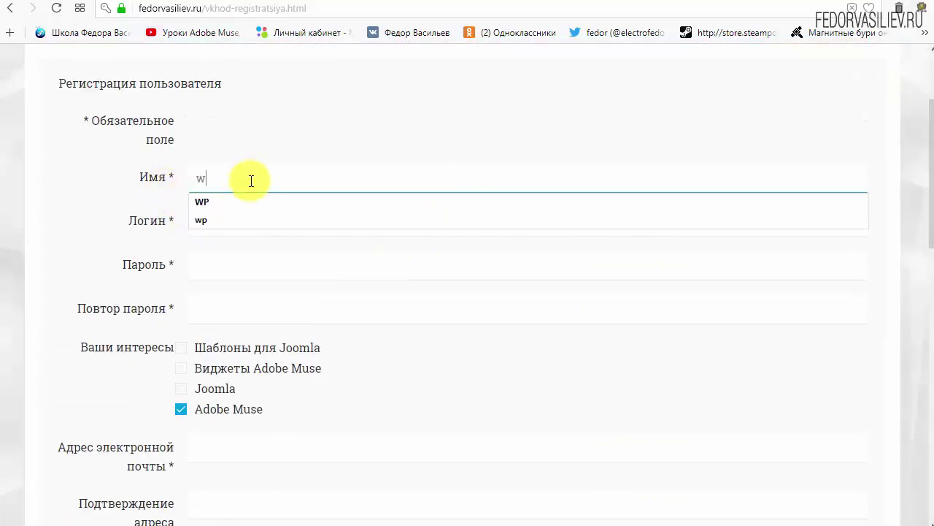
text(p)
click(269, 227)
text(wp)
click(348, 119)
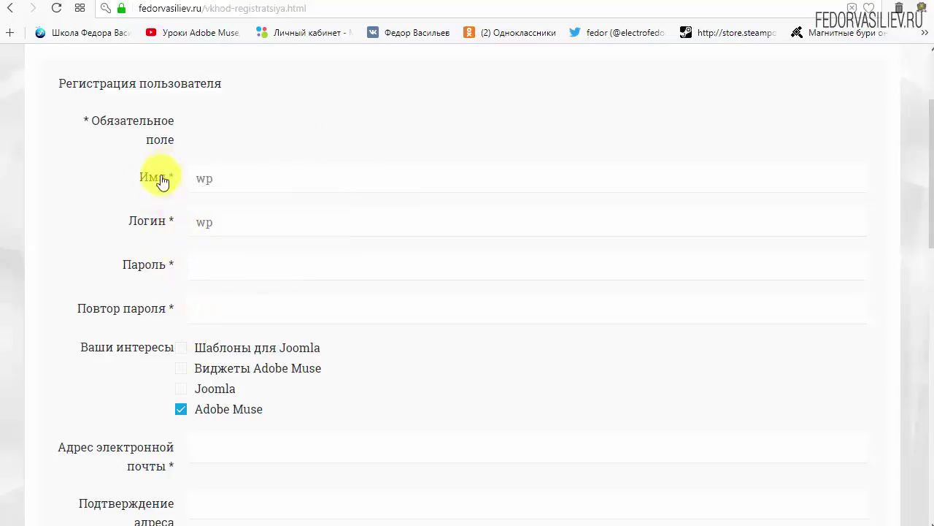
Enter the account password in both Пароль and Повтор пароля
click(226, 265)
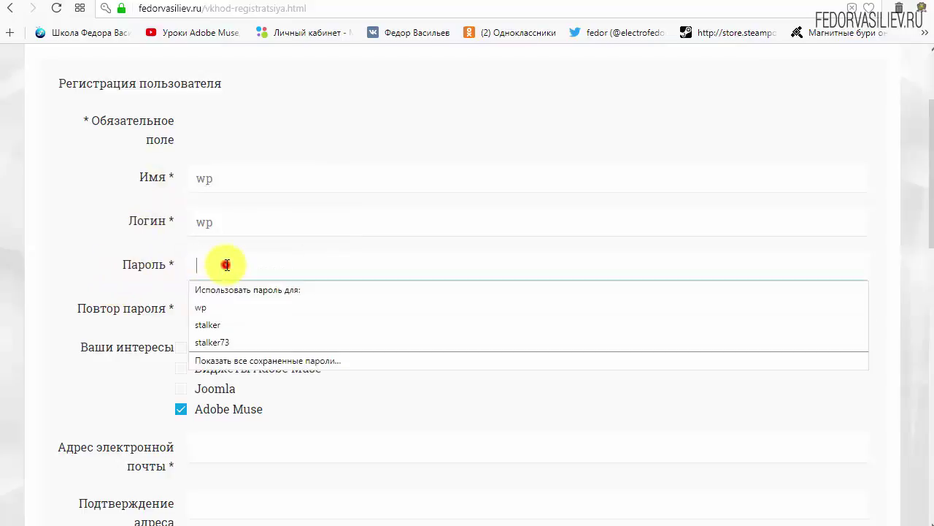
text(123456)
click(237, 312)
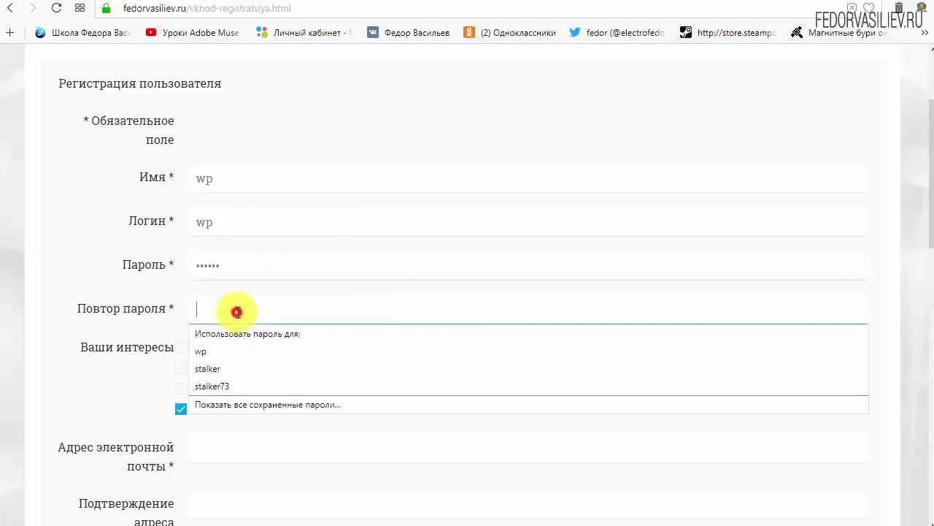
text(123456)
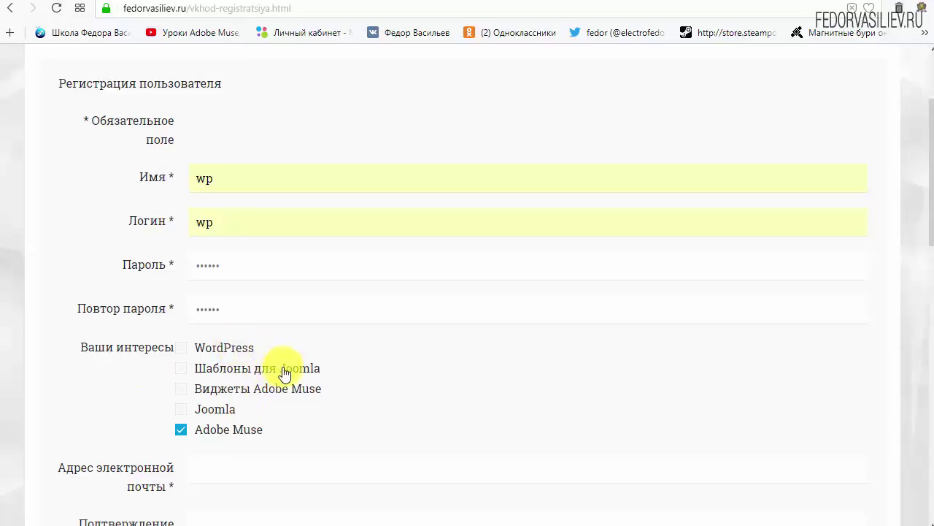
Tick WordPress as an interest and untick Adobe Muse
drag(219, 349, 183, 358)
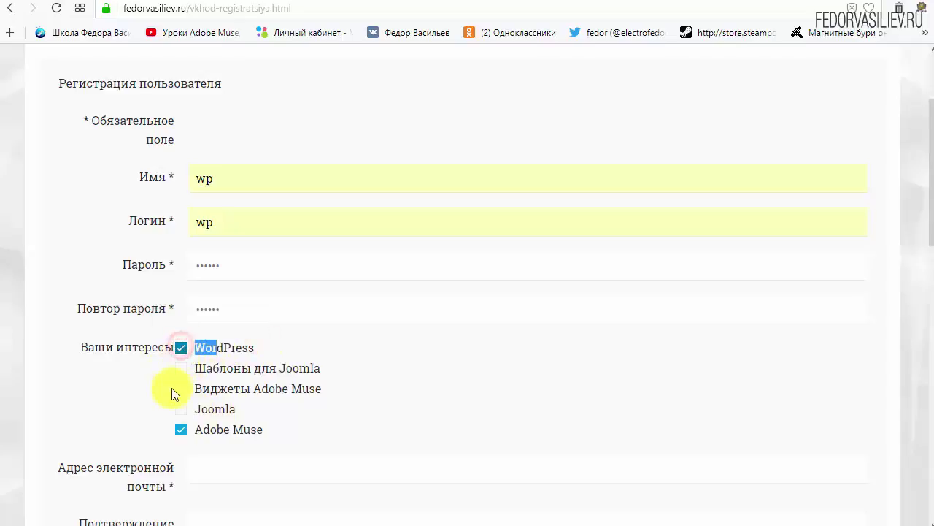
click(273, 347)
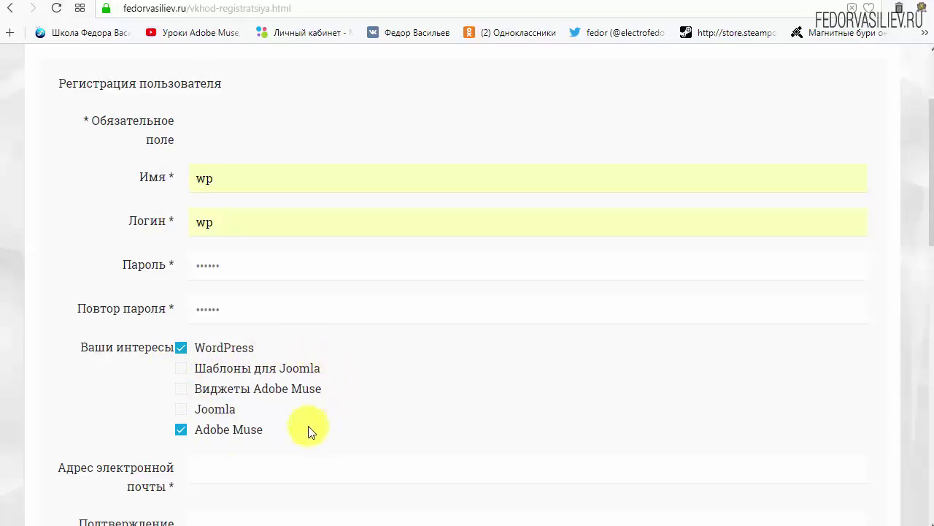
click(182, 432)
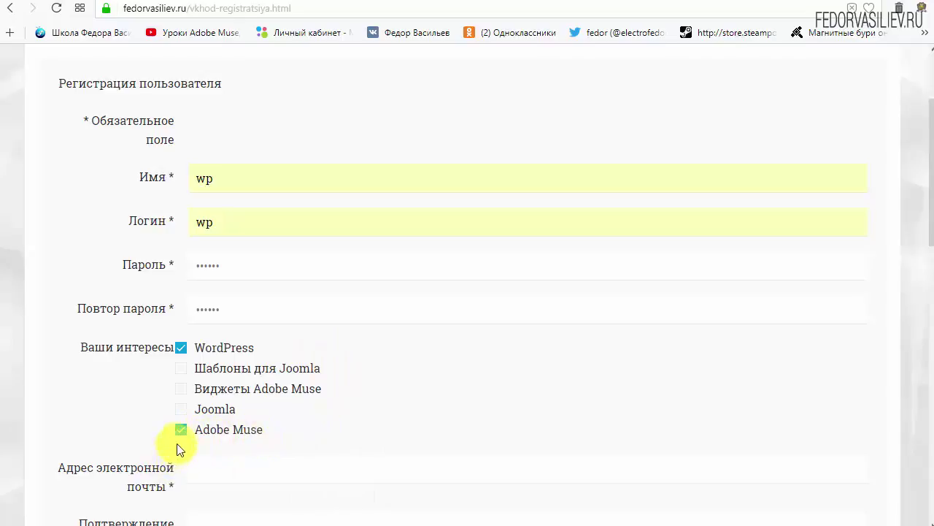
click(181, 432)
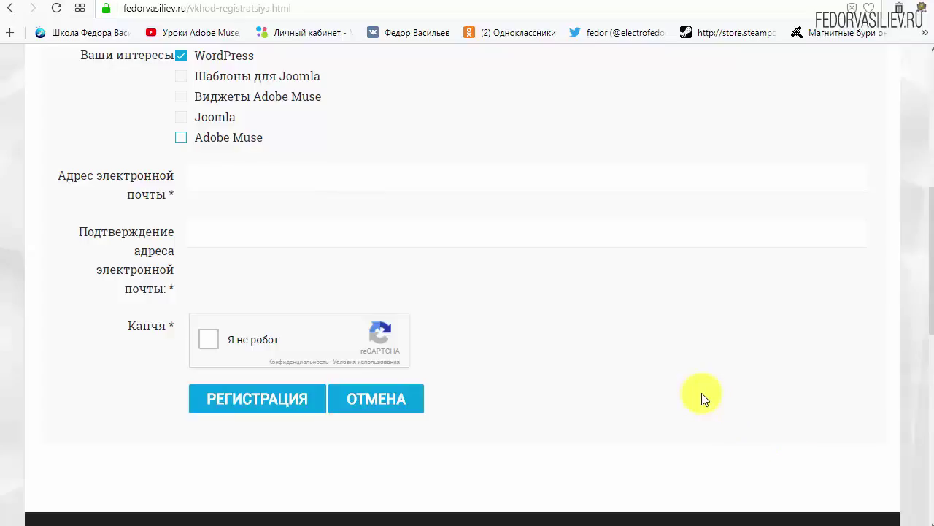
Paste the e-mail address into both e-mail fields, pass the reCAPTCHA and submit РЕГИСТРАЦИЯ
click(241, 180)
right_click(243, 181)
click(294, 261)
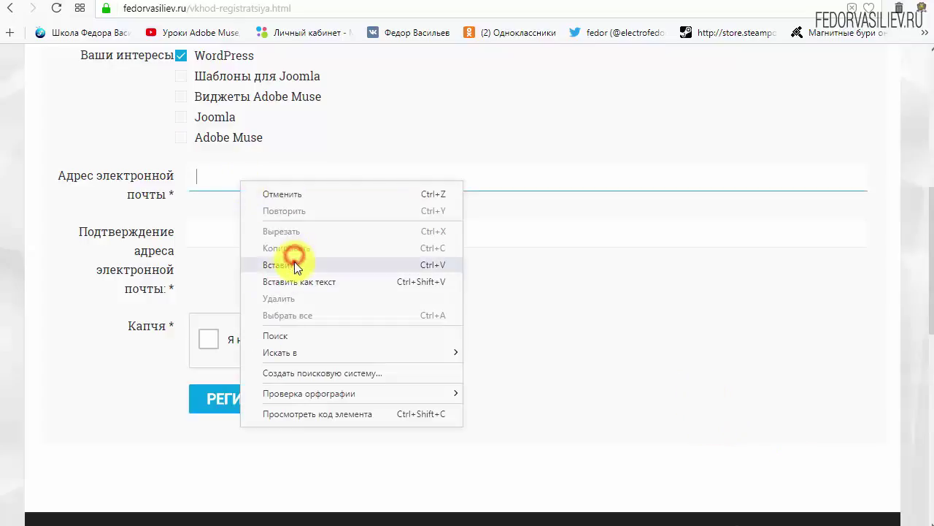
right_click(316, 227)
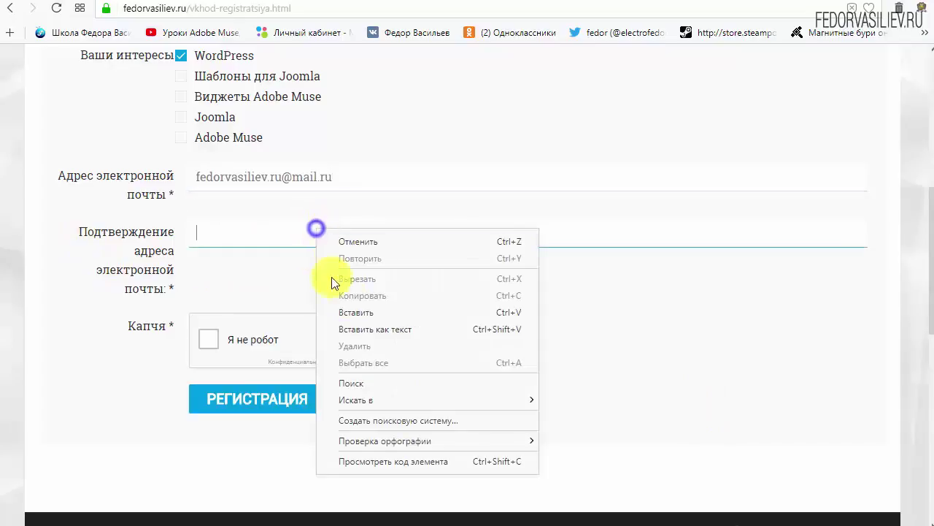
click(361, 307)
click(650, 313)
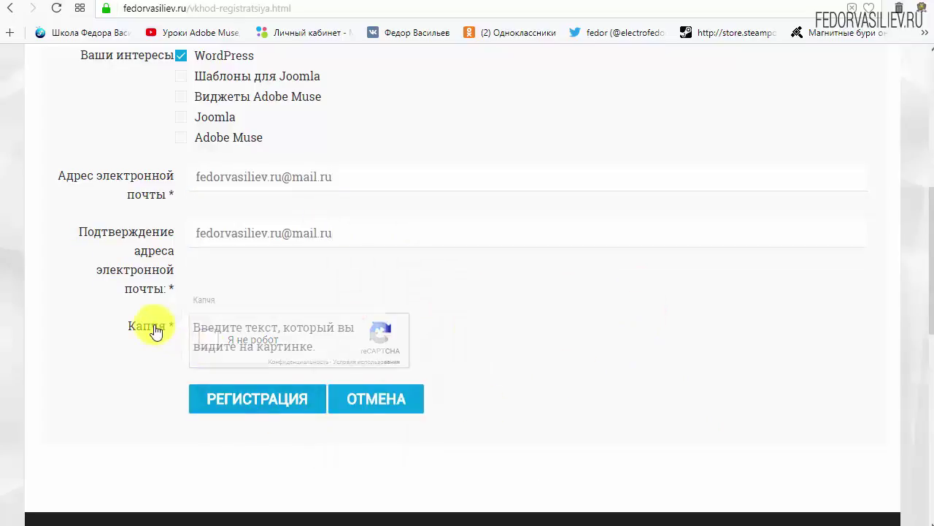
click(209, 348)
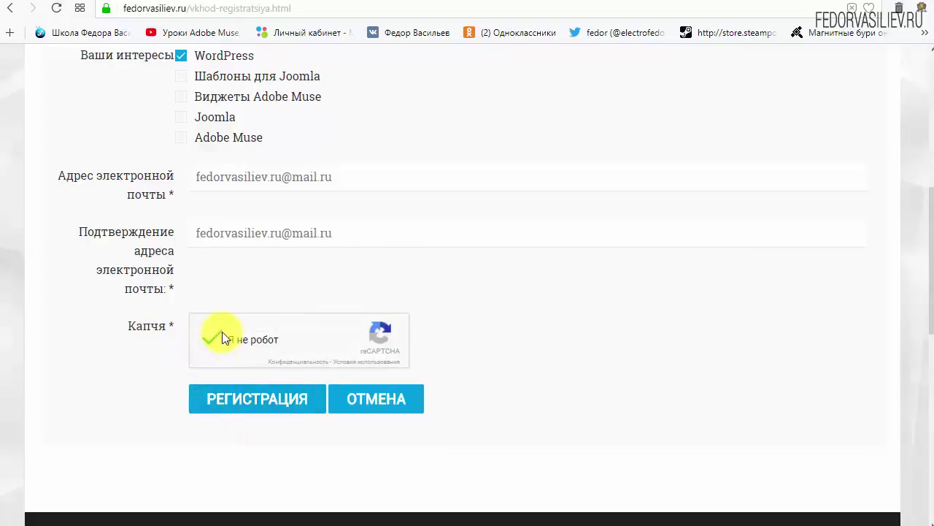
click(241, 399)
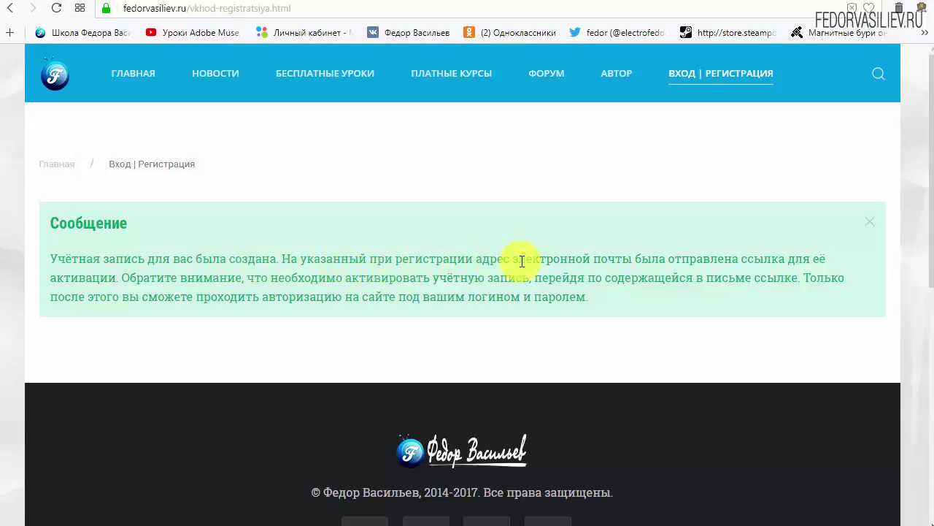
Highlight the activation notice about the e-mail, then switch to the Mail.ru inbox
drag(551, 259, 626, 257)
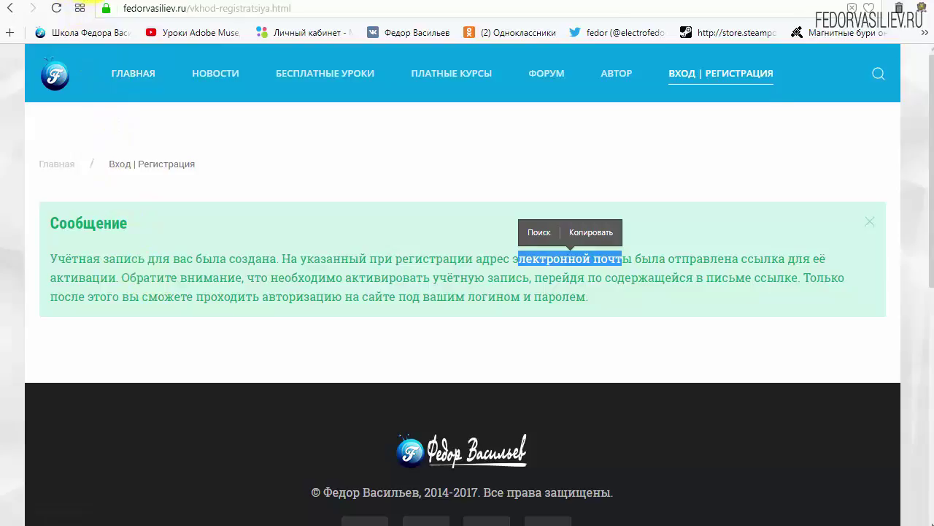
click(77, 4)
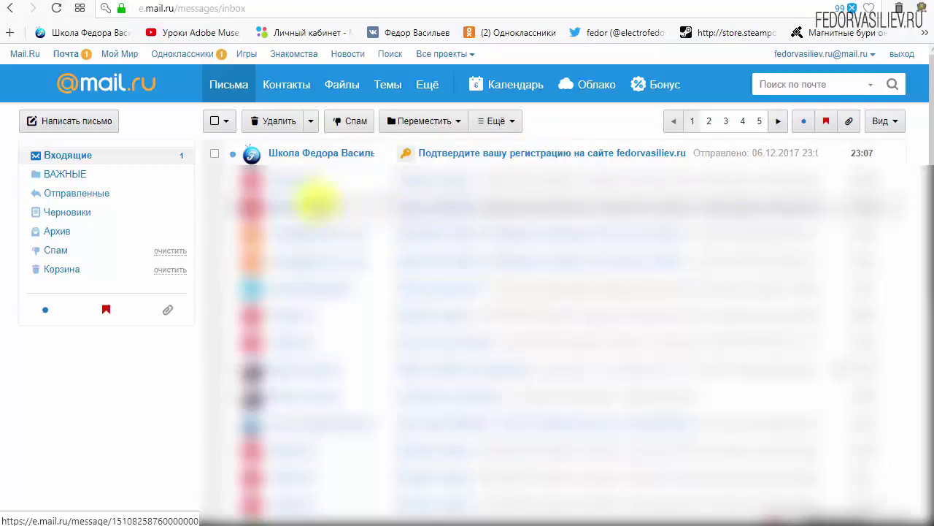
Open the registration confirmation letter and look over the login details it contains
click(306, 157)
scroll(302, 271, down, 3)
scroll(493, 250, down, 3)
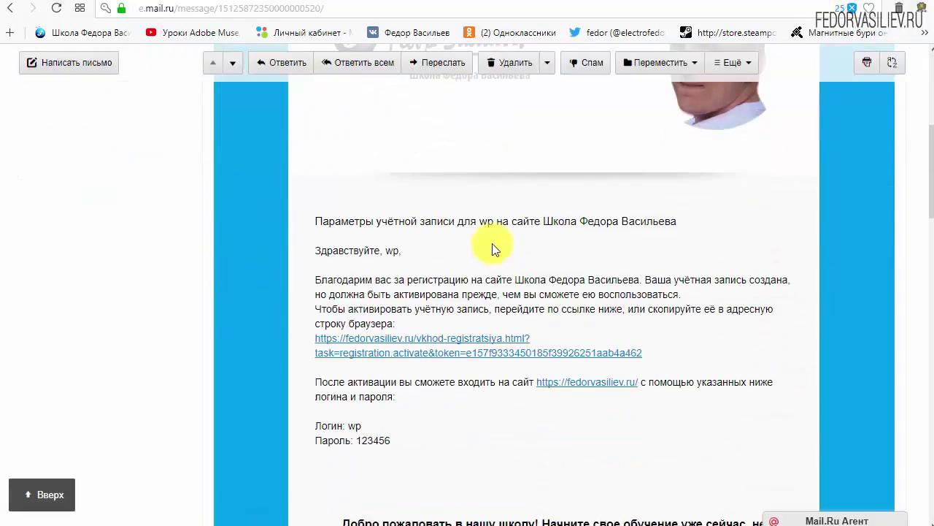
drag(397, 370, 313, 354)
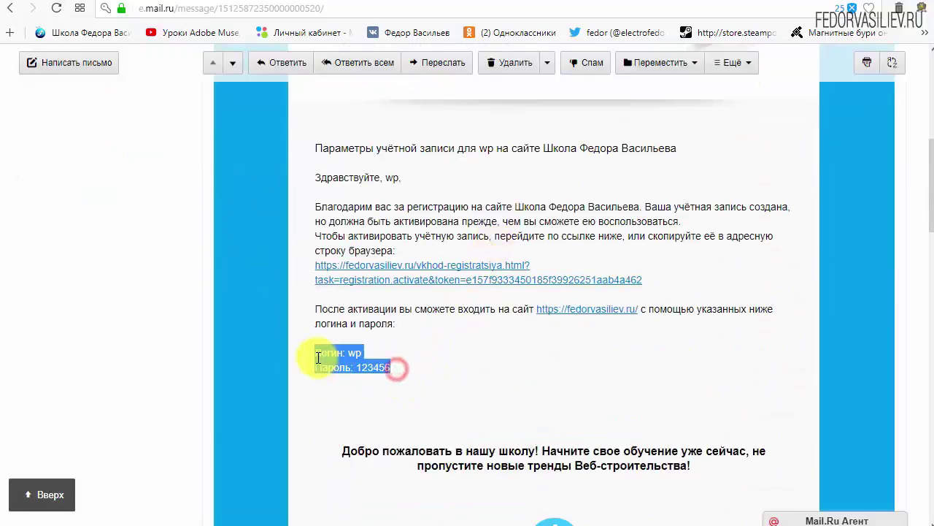
click(478, 355)
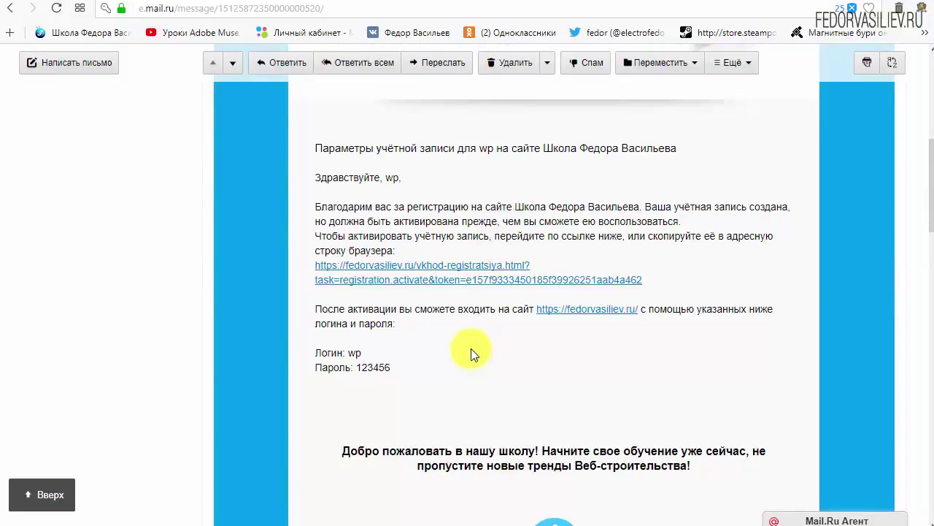
scroll(467, 347, down, 6)
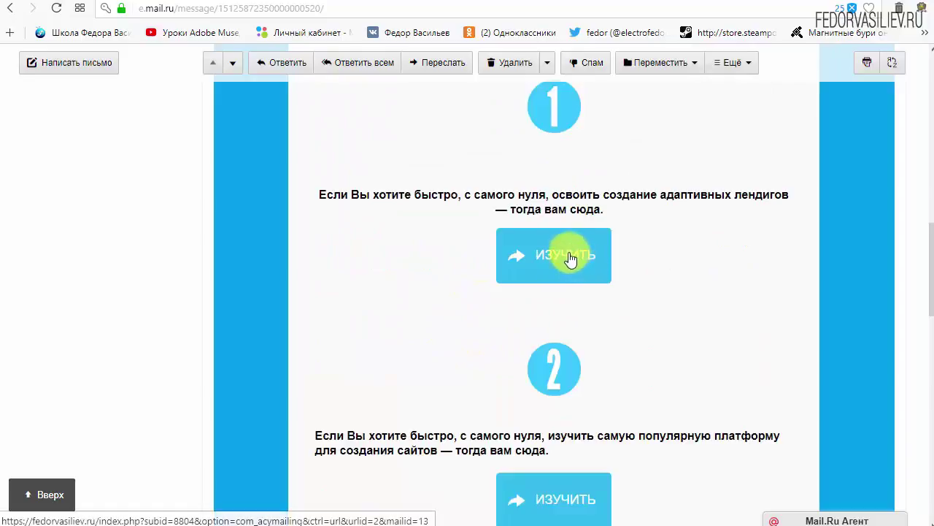
scroll(555, 268, down, 3)
scroll(552, 296, up, 6)
scroll(407, 371, up, 4)
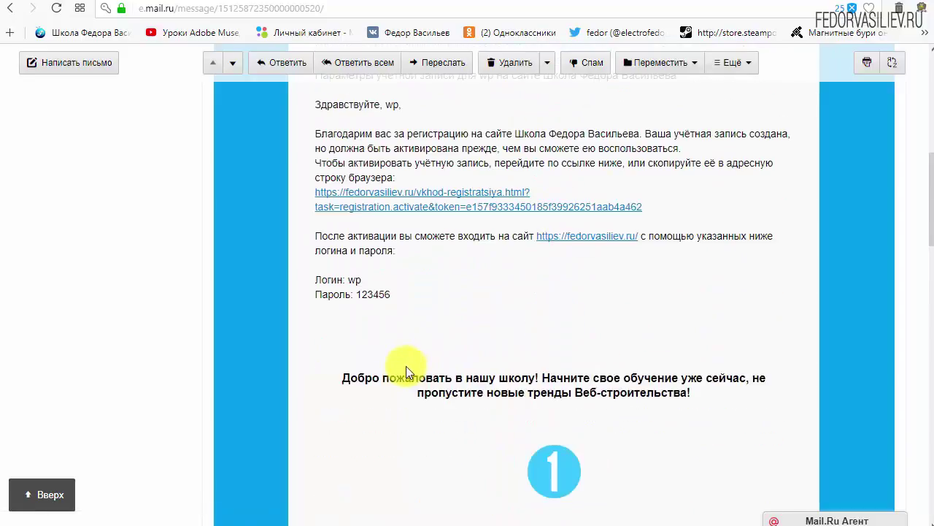
Follow the letter's activation link to activate the fedorvasiliev.ru account
drag(683, 353, 410, 340)
click(601, 327)
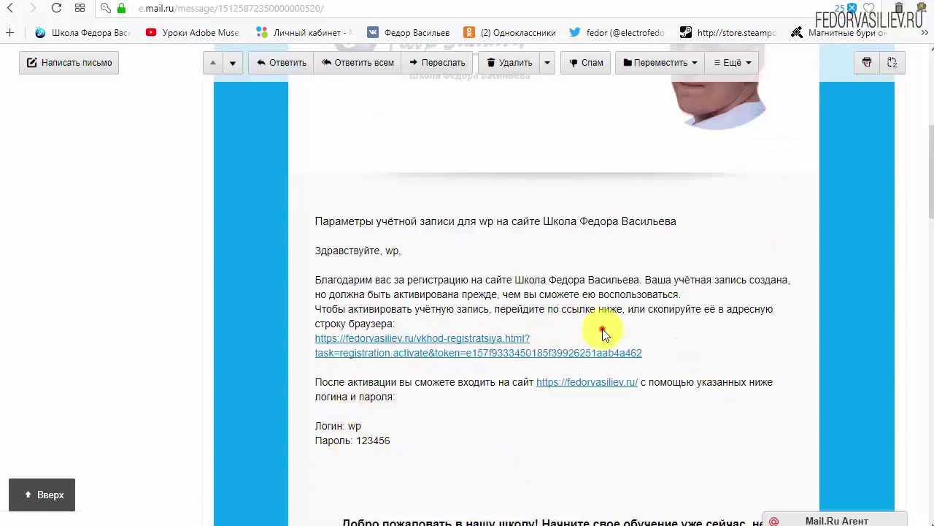
click(465, 336)
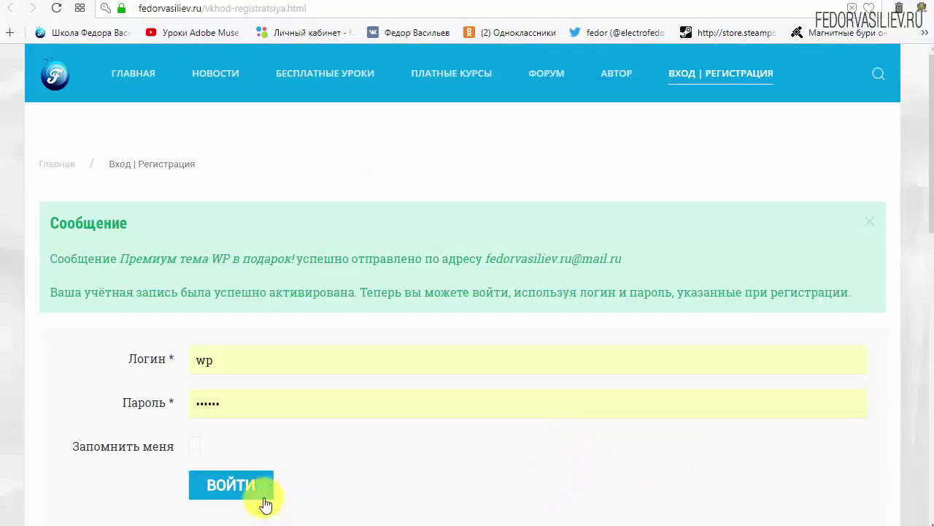
Highlight the message heading and the sent-letter notice on the site's confirmation page
drag(53, 221, 129, 223)
click(174, 221)
drag(52, 258, 126, 264)
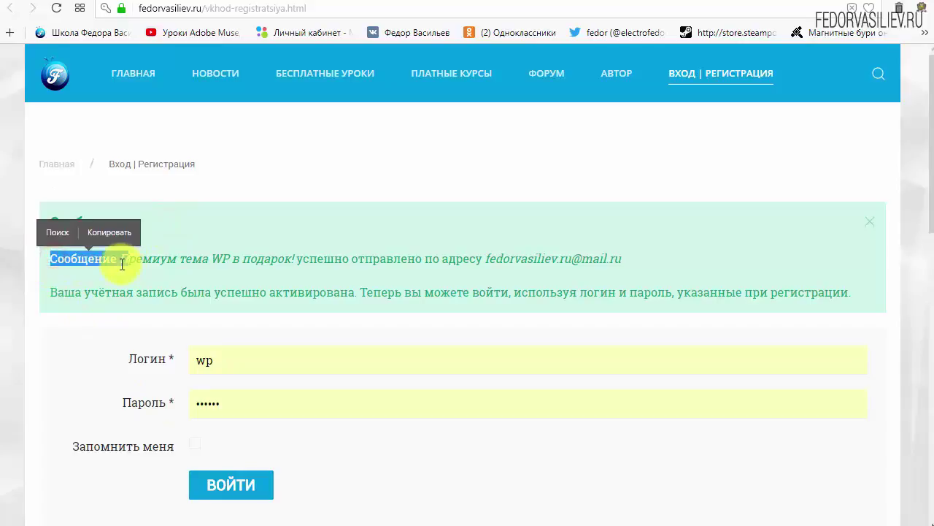
click(106, 259)
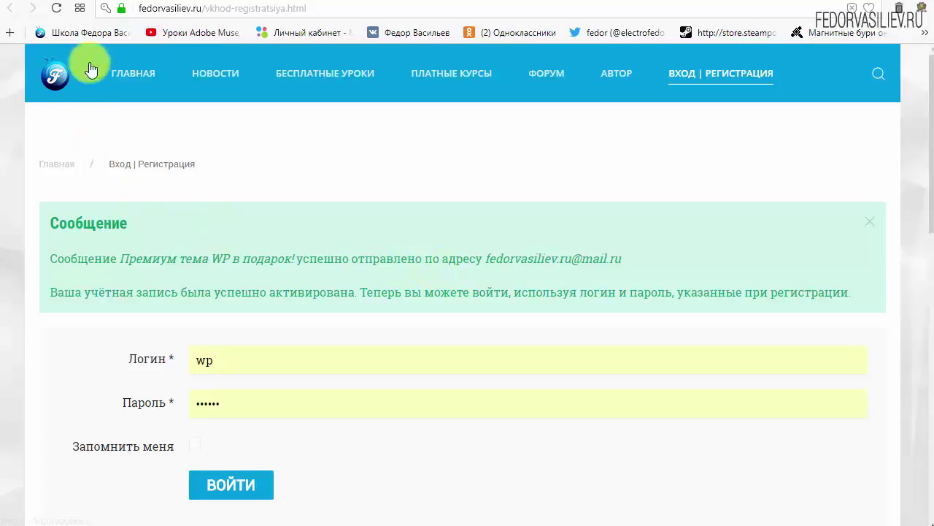
Go back to the Mail.ru inbox list showing the new 'Премиум тема WP в подарок!' letter
click(95, 3)
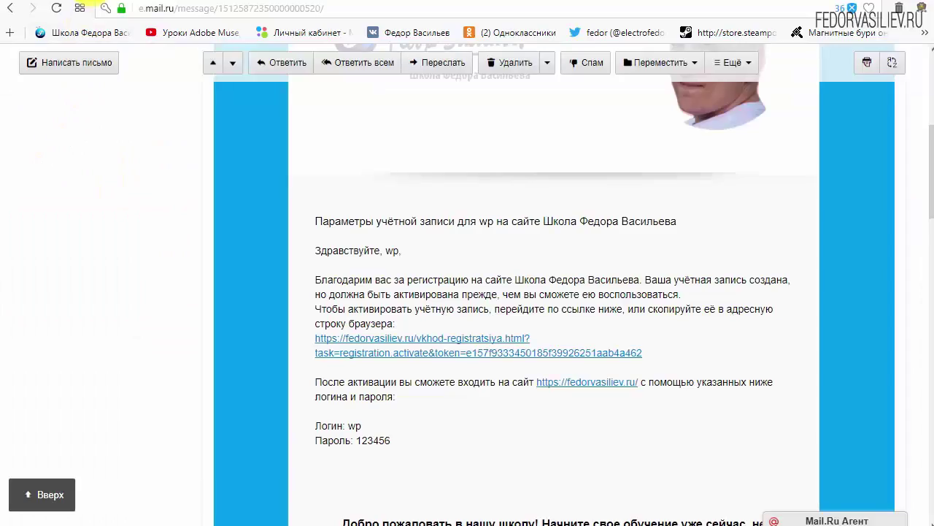
scroll(280, 295, up, 5)
click(68, 155)
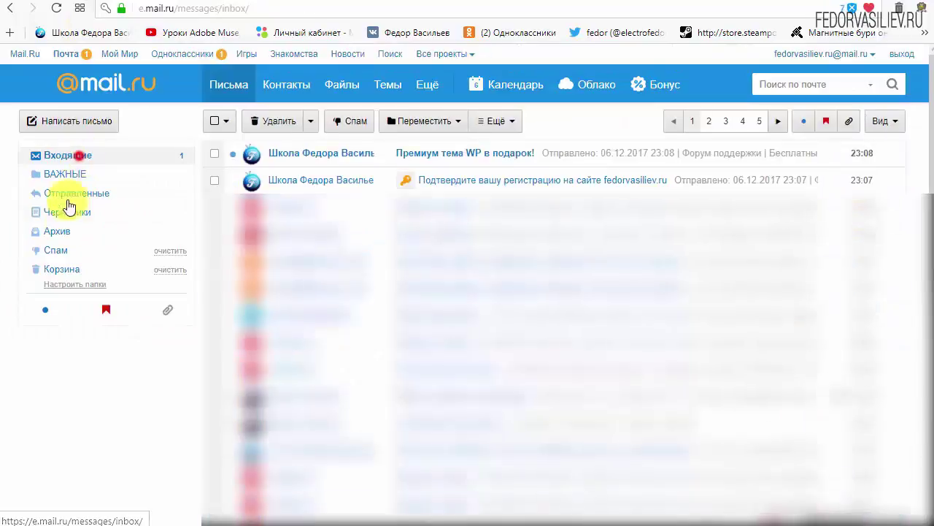